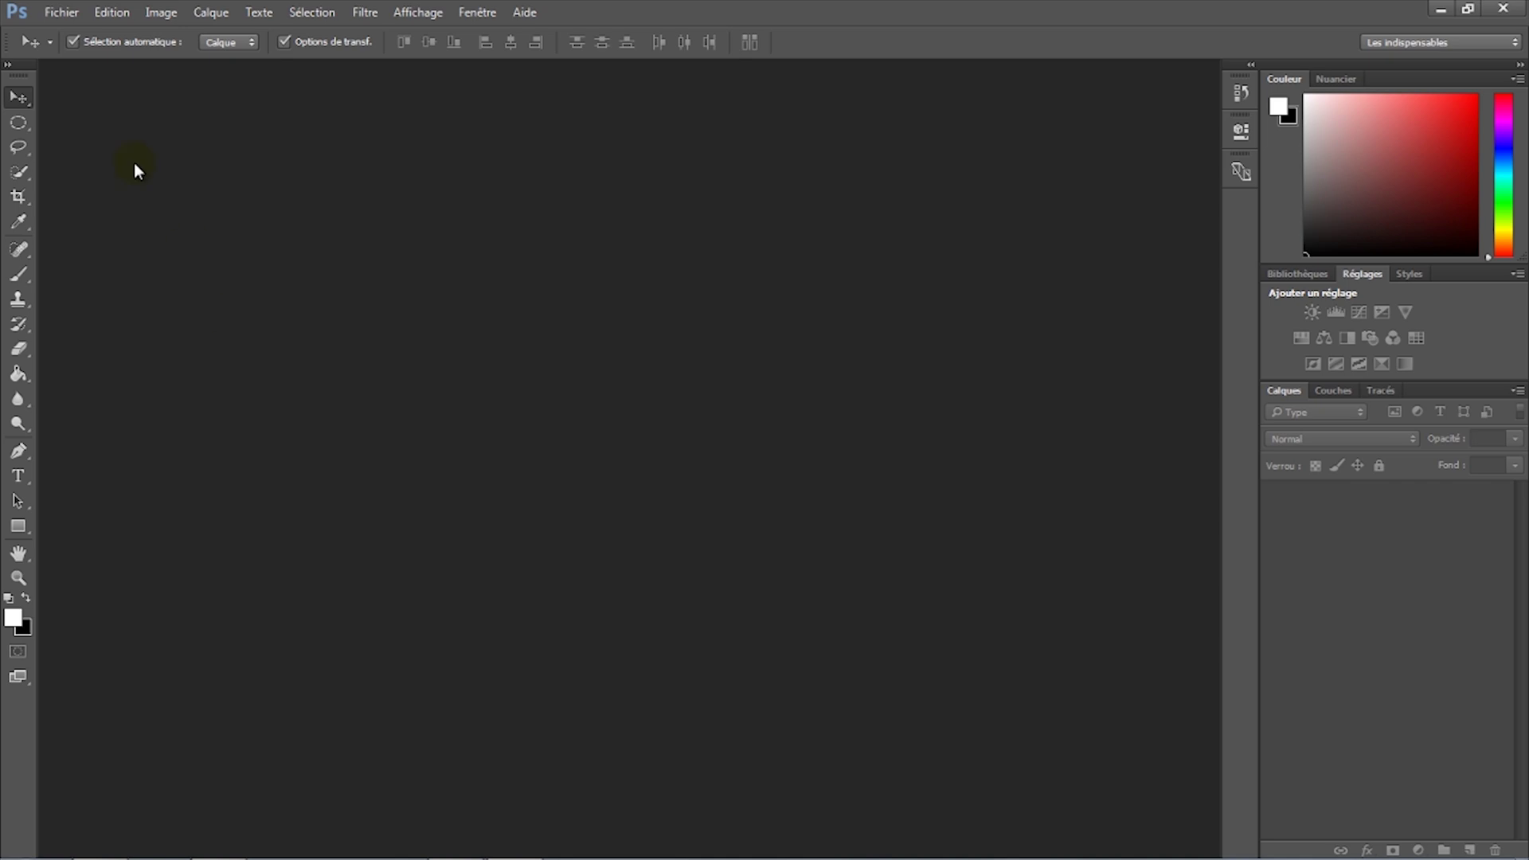
# Step: Create a new International Paper A4 document in centimetres, 21 × 29.7 cm at 300 ppi
pyautogui.click(56, 13)
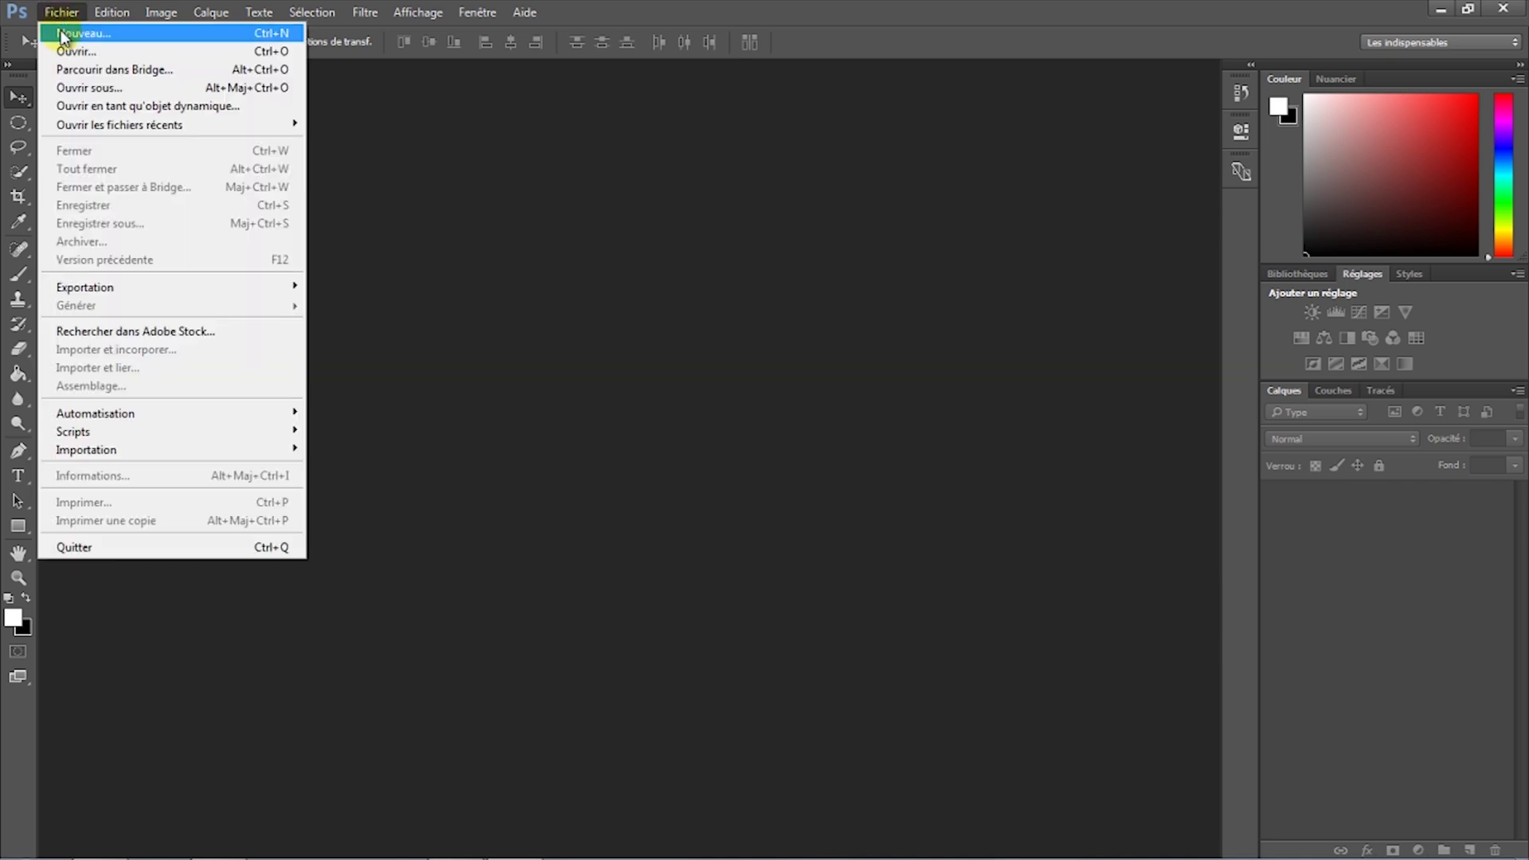
pyautogui.click(60, 30)
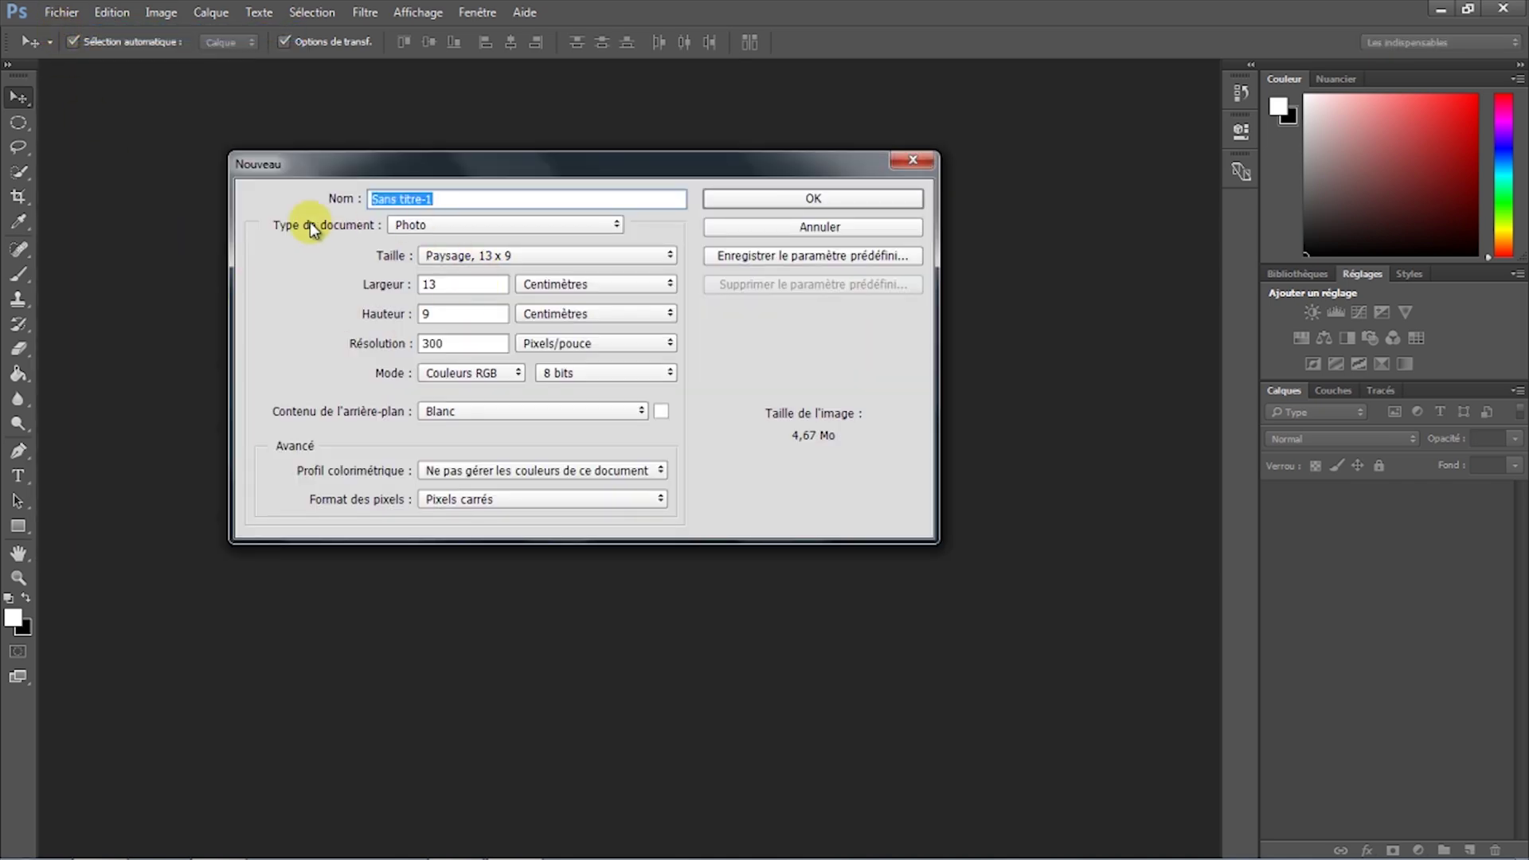
pyautogui.click(442, 226)
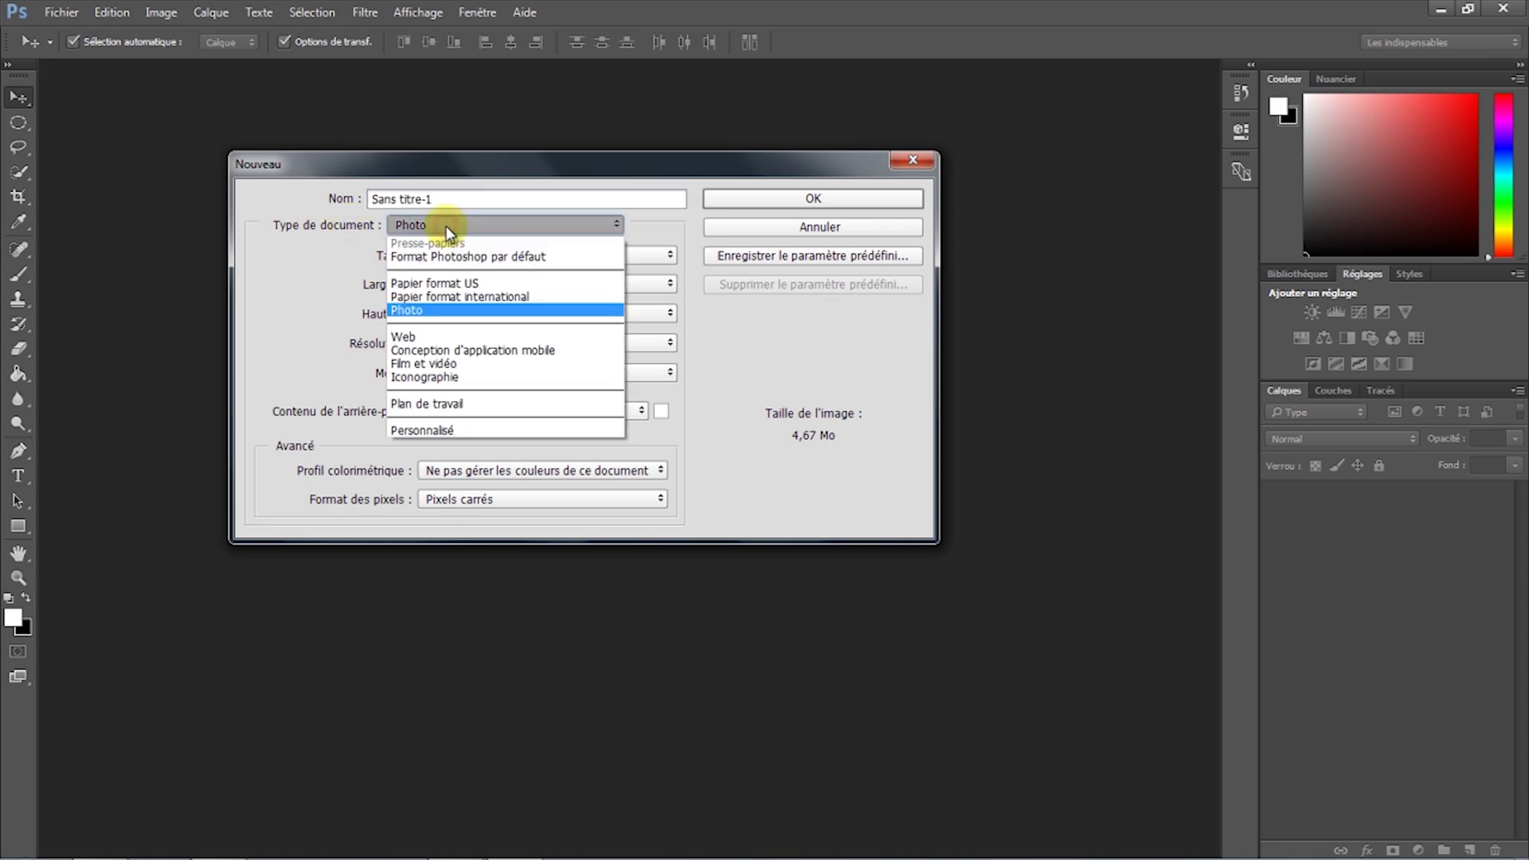
pyautogui.click(459, 297)
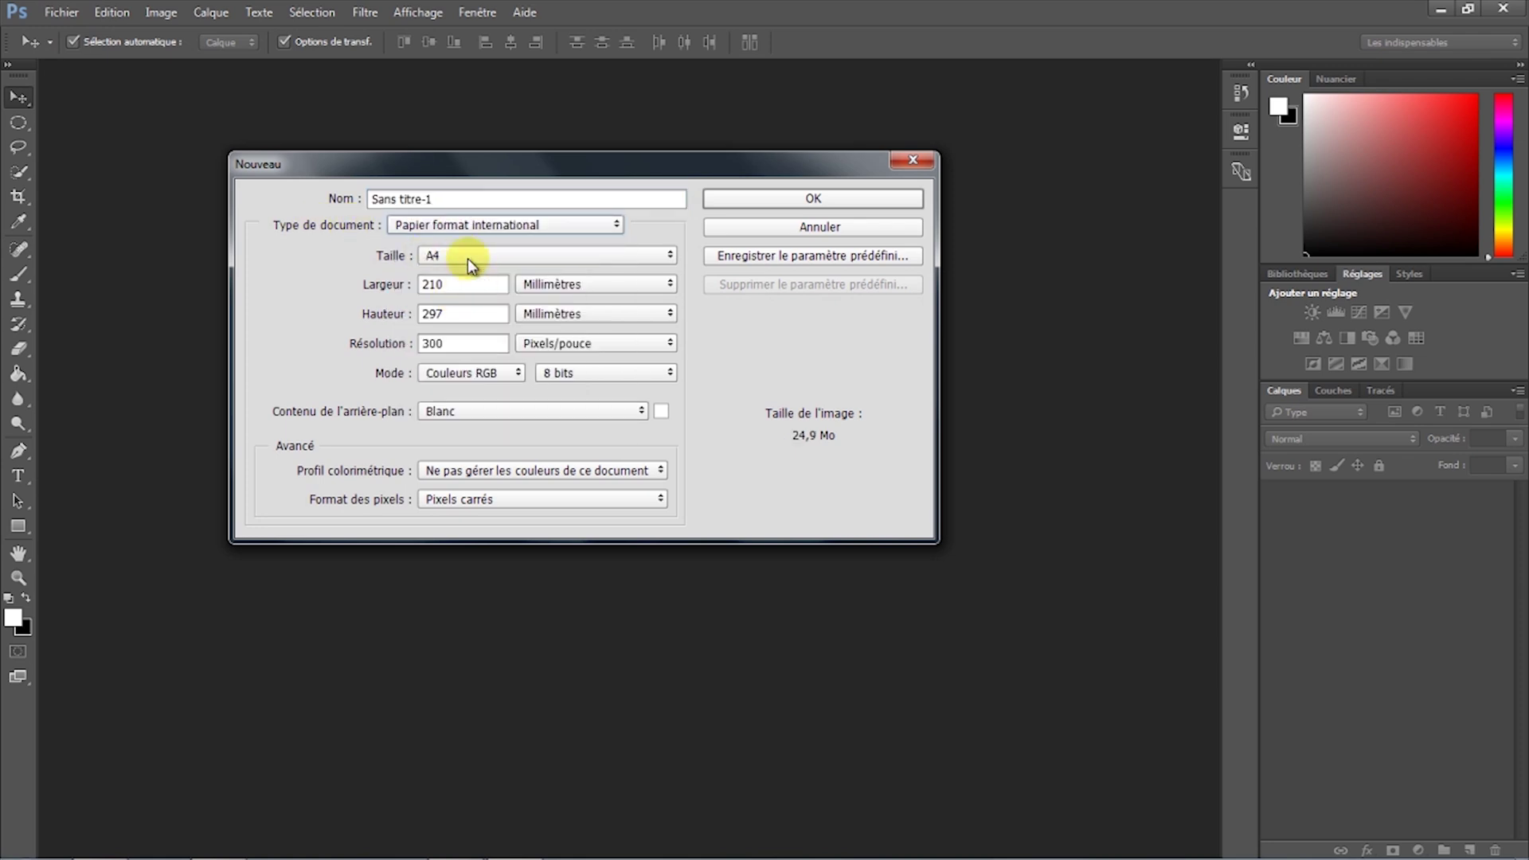
pyautogui.click(580, 285)
pyautogui.click(540, 325)
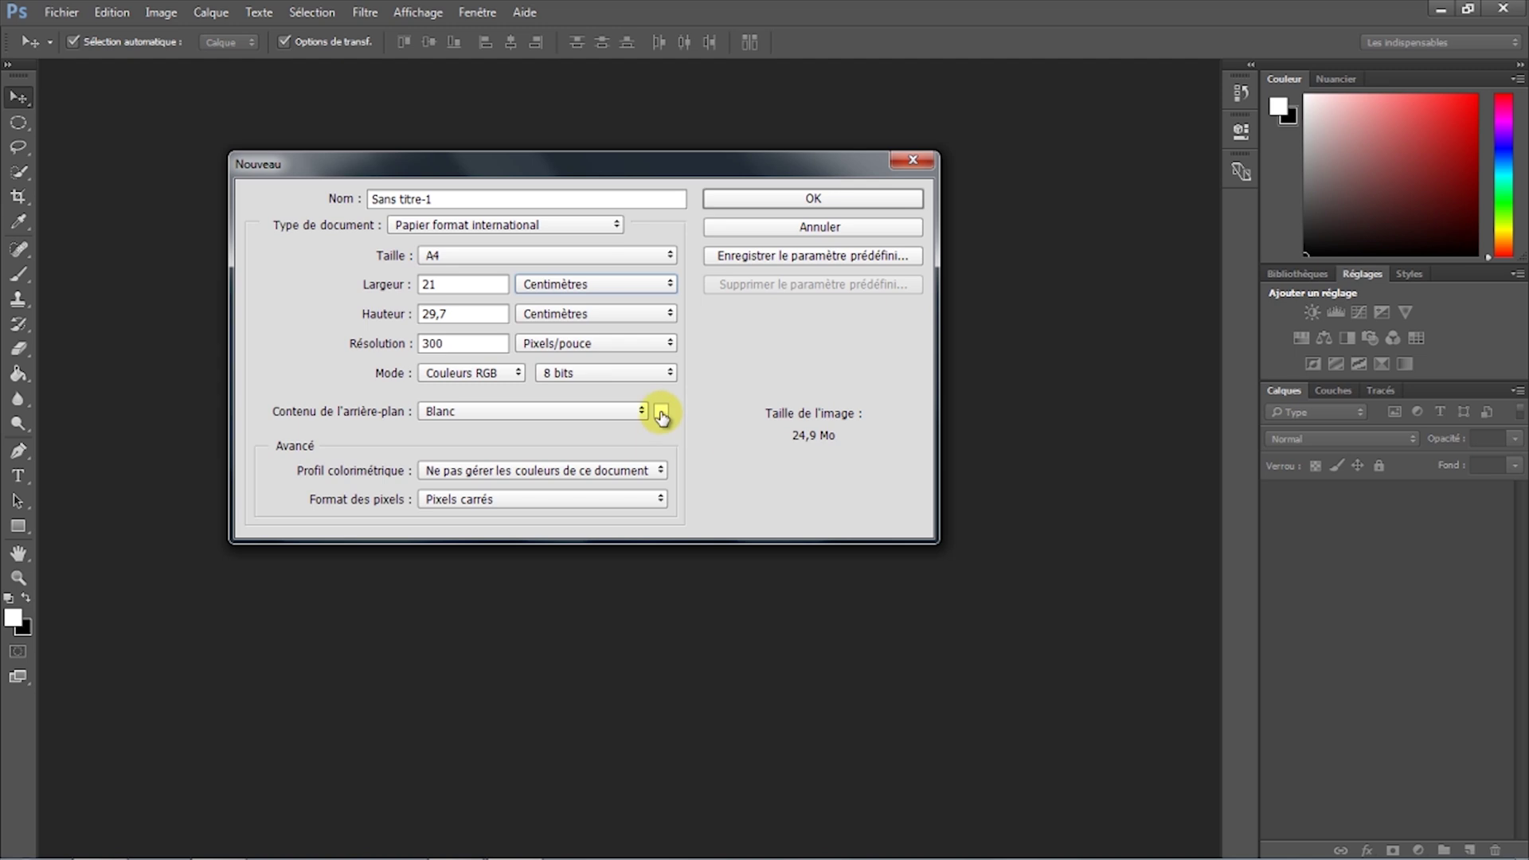
pyautogui.click(786, 205)
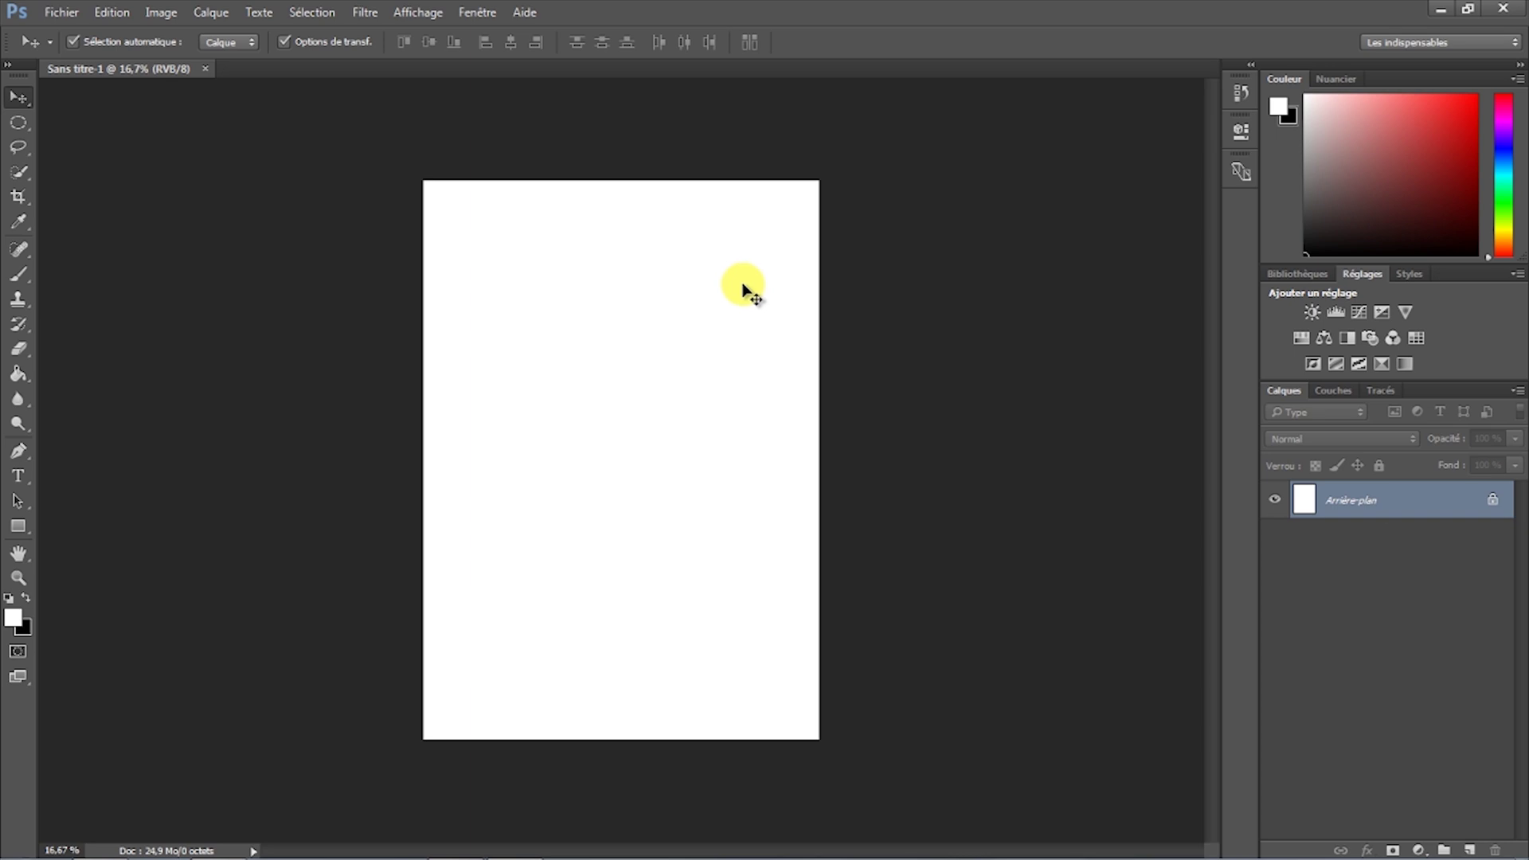
# Step: Place Imqge PNG as a linked layer and check its transparency over the white background
pyautogui.click(72, 20)
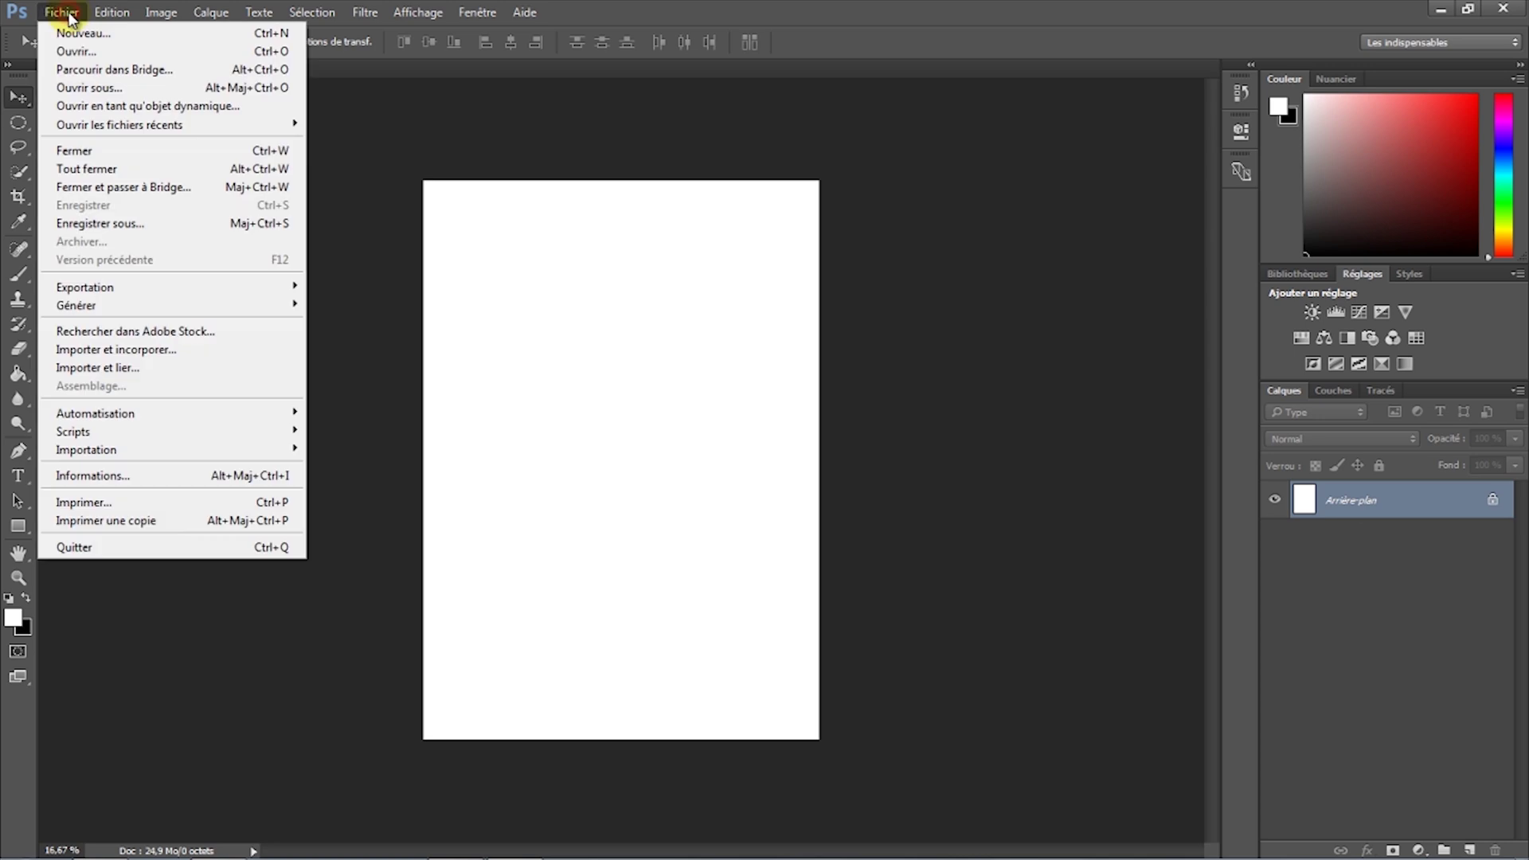
pyautogui.click(100, 368)
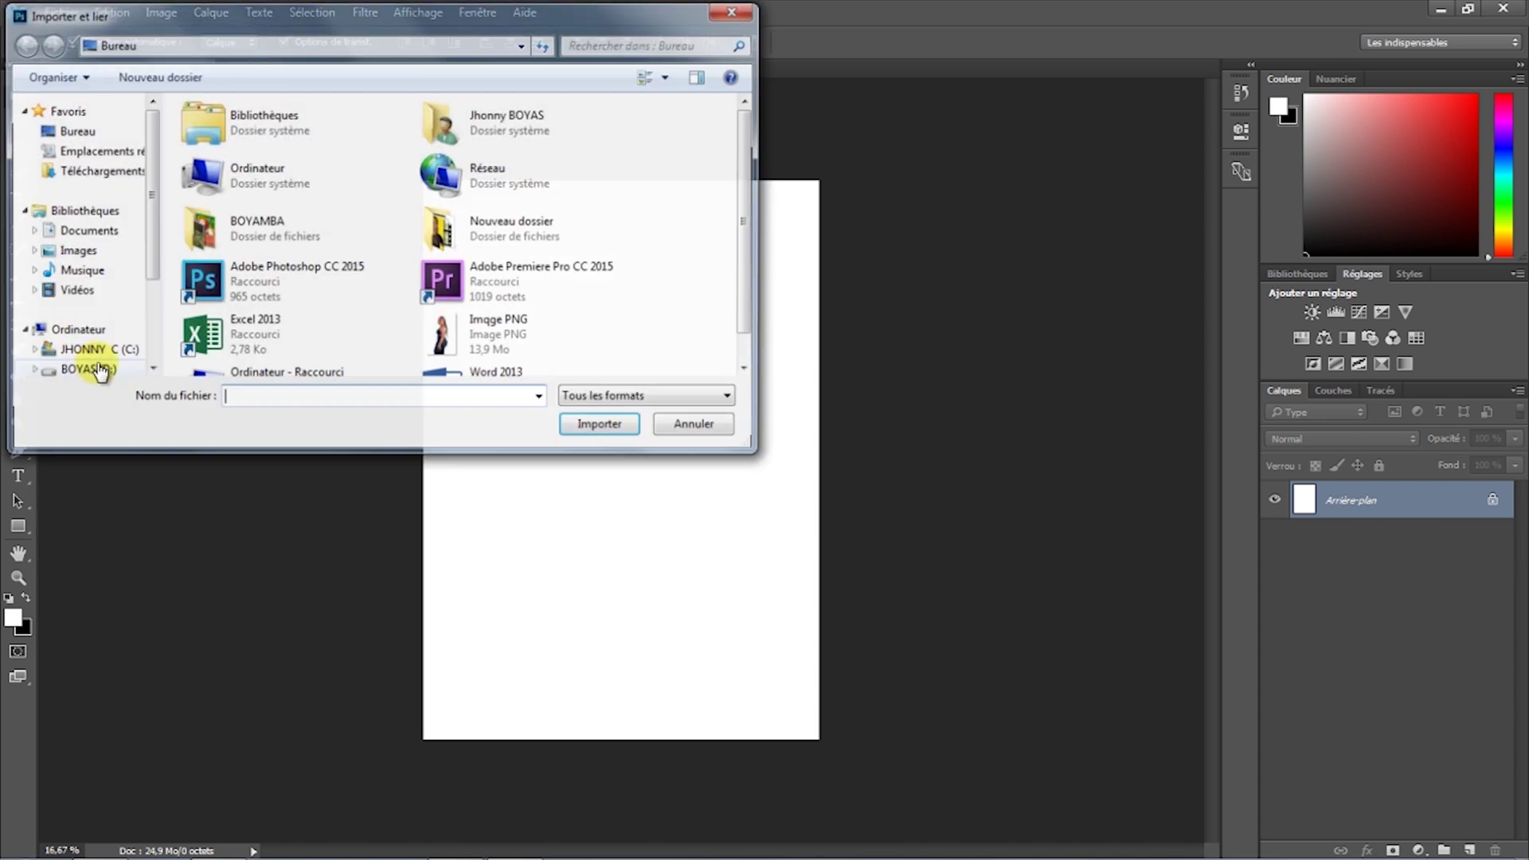
pyautogui.moveTo(484, 332)
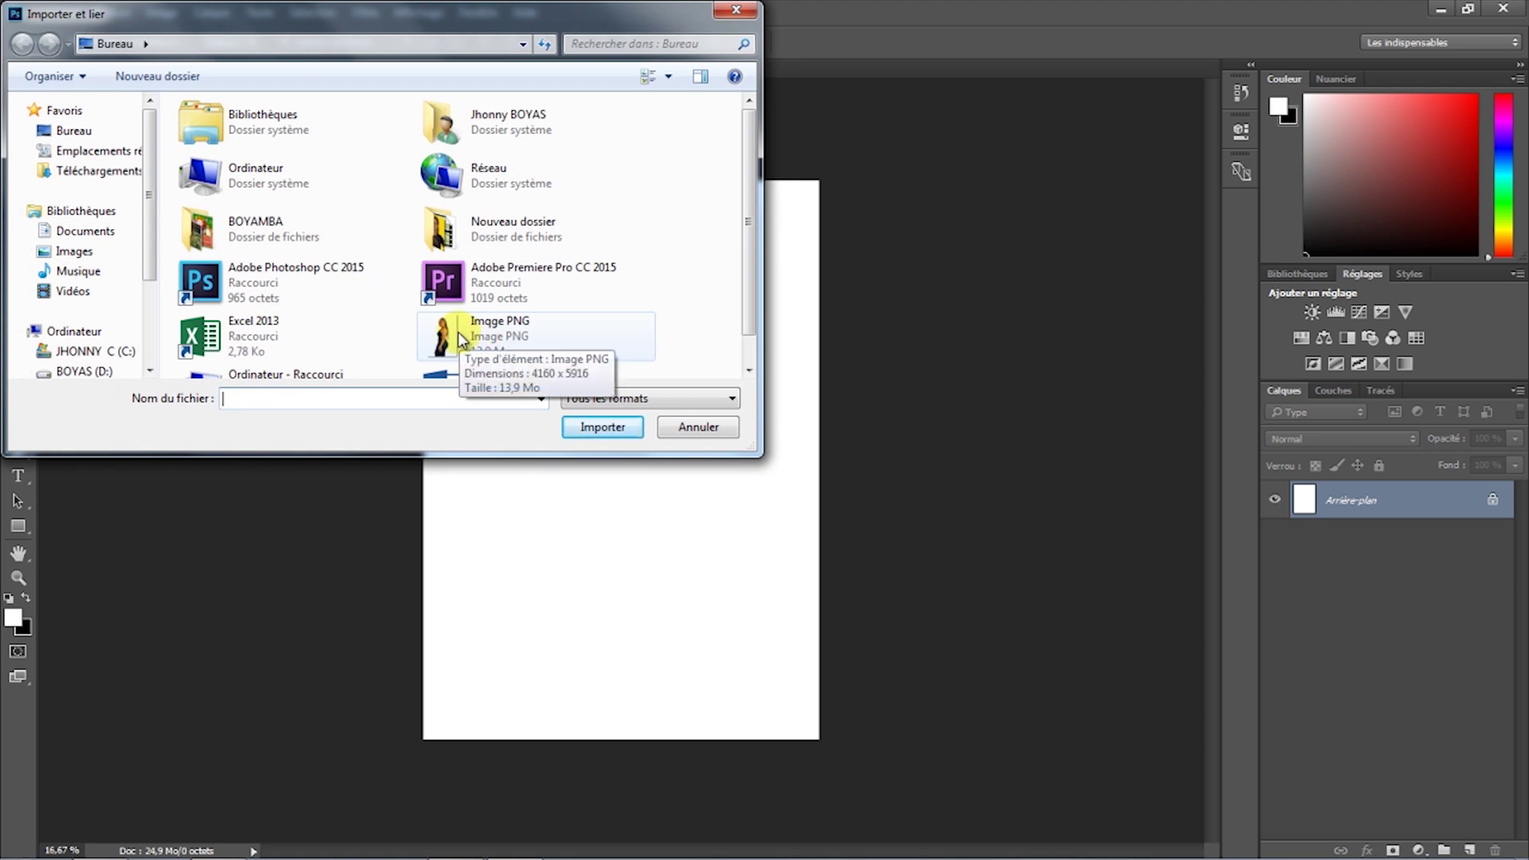
pyautogui.doubleClick(457, 332)
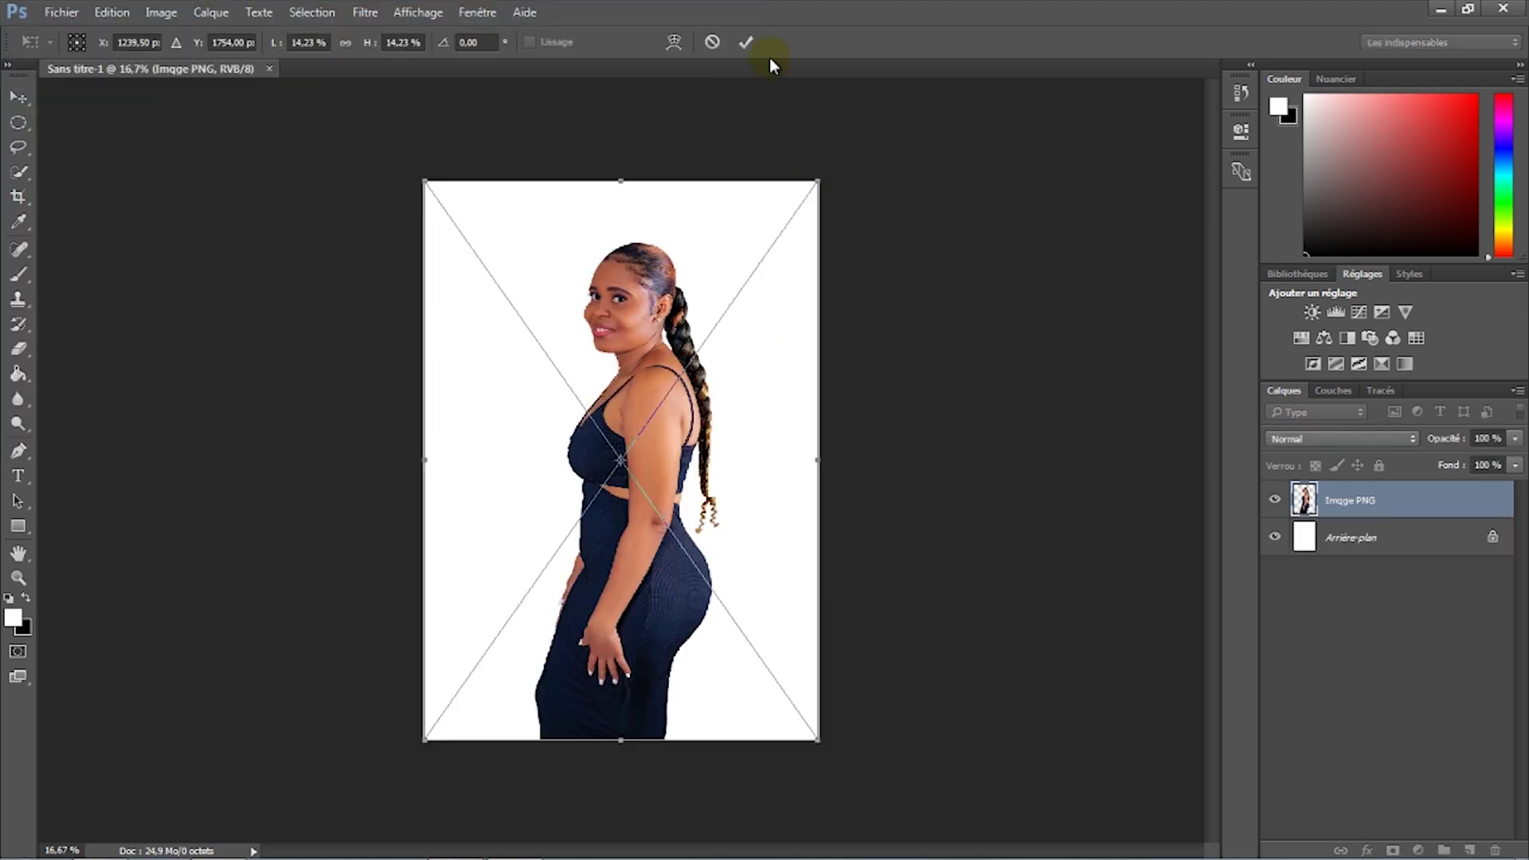
pyautogui.click(745, 43)
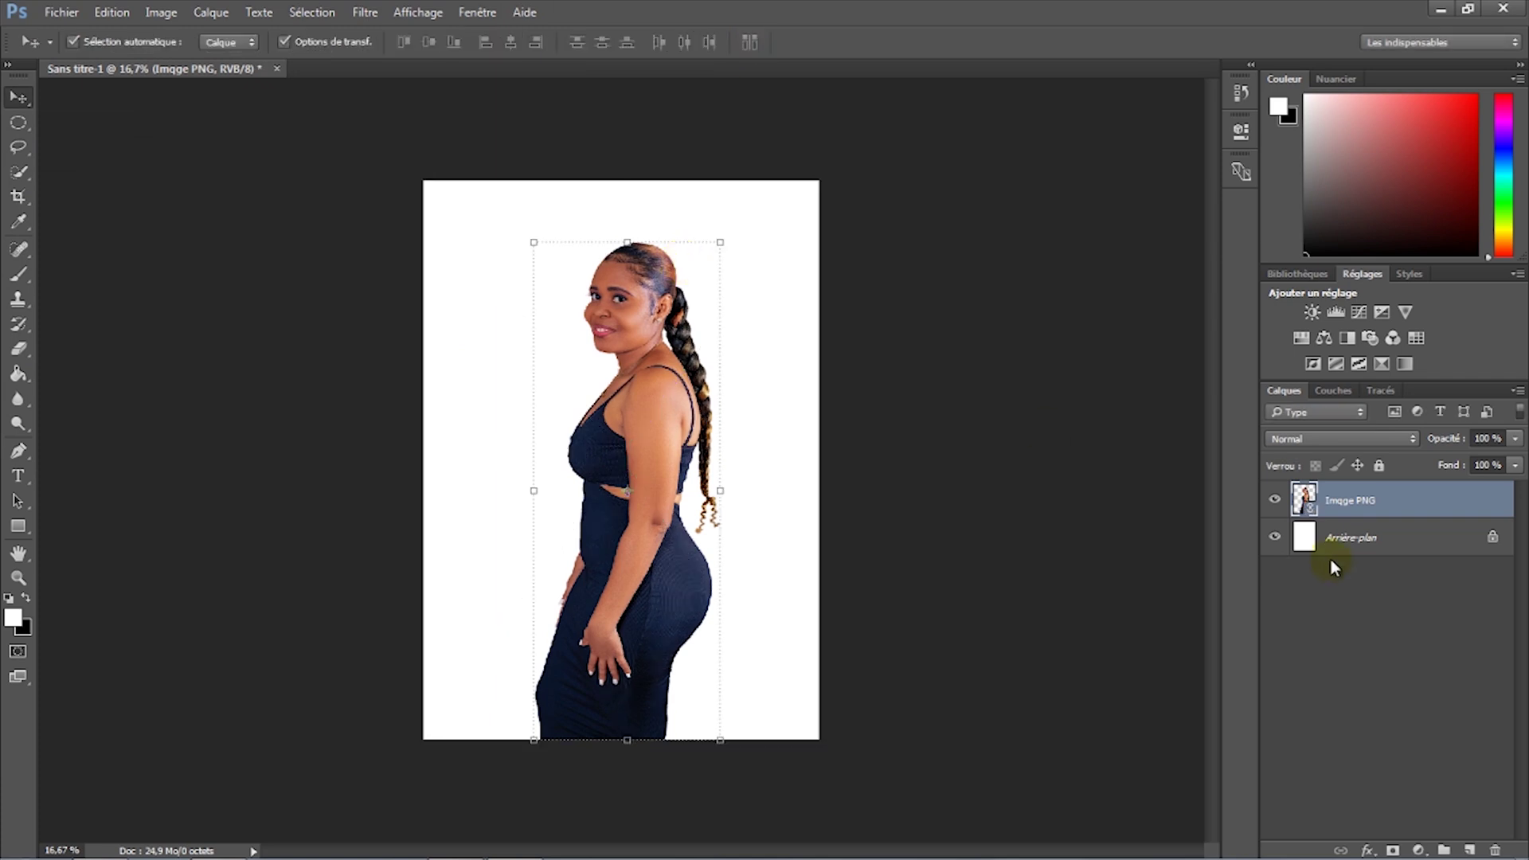
pyautogui.click(1276, 538)
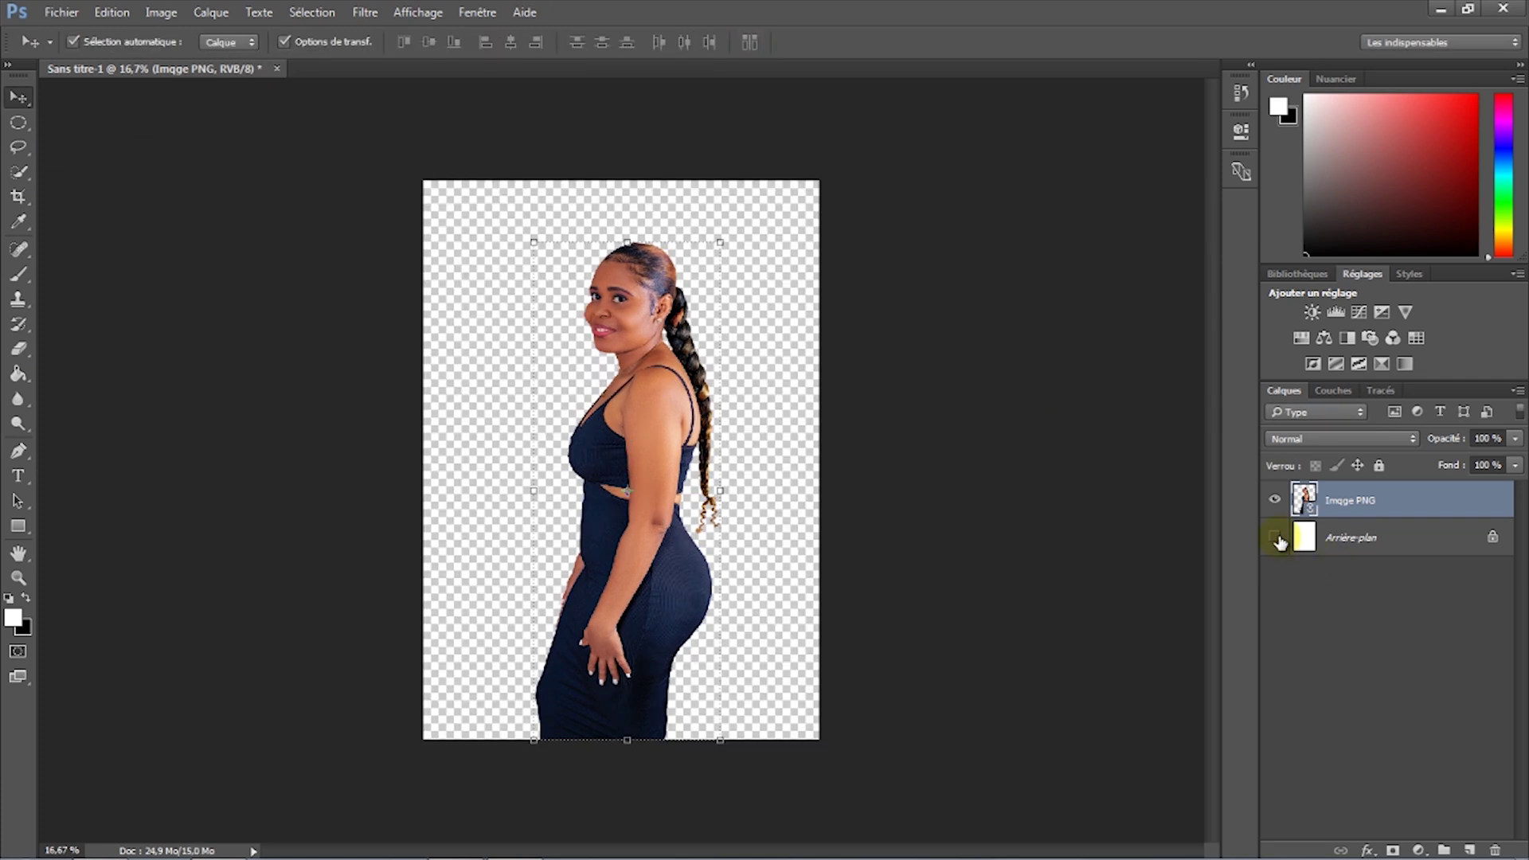
pyautogui.click(1275, 538)
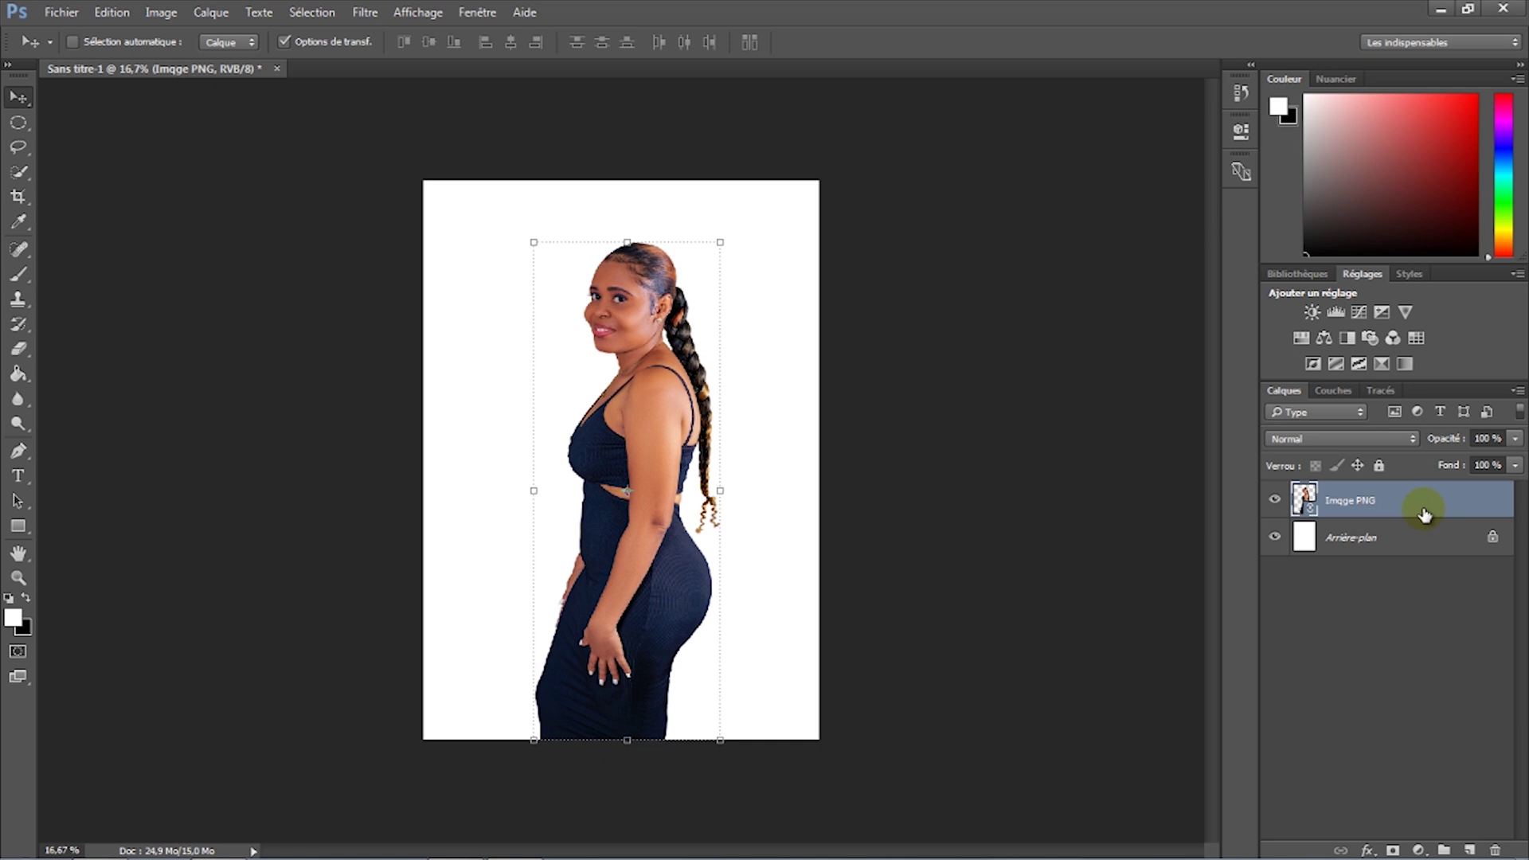
# Step: Duplicate the Imqge PNG layer with Ctrl+J, hide the copy, and reselect the original
pyautogui.hotkey('ctrl', 'j')
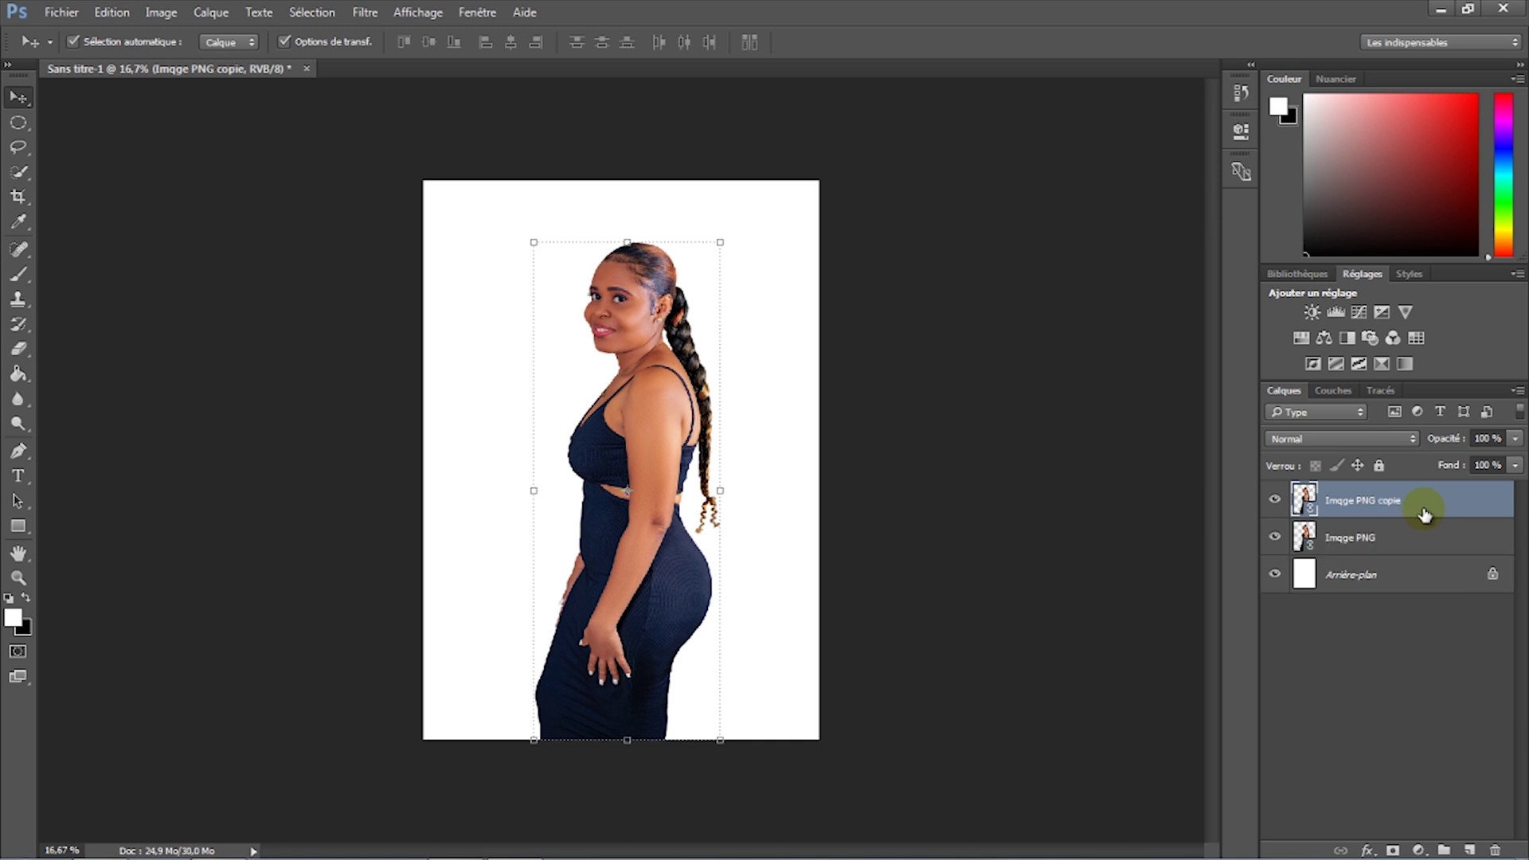
pyautogui.click(1275, 500)
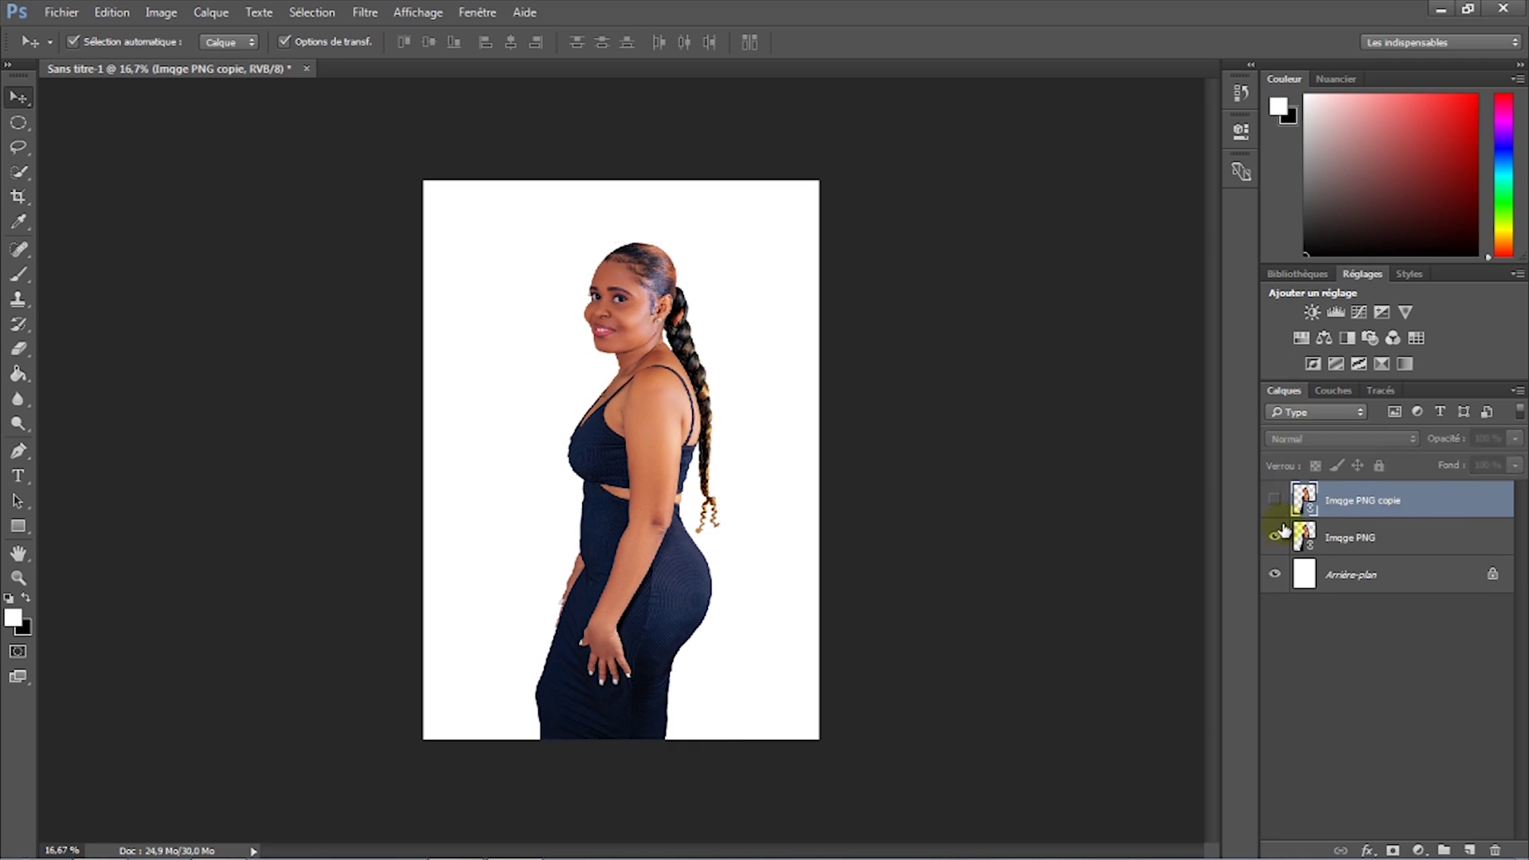
pyautogui.click(1404, 544)
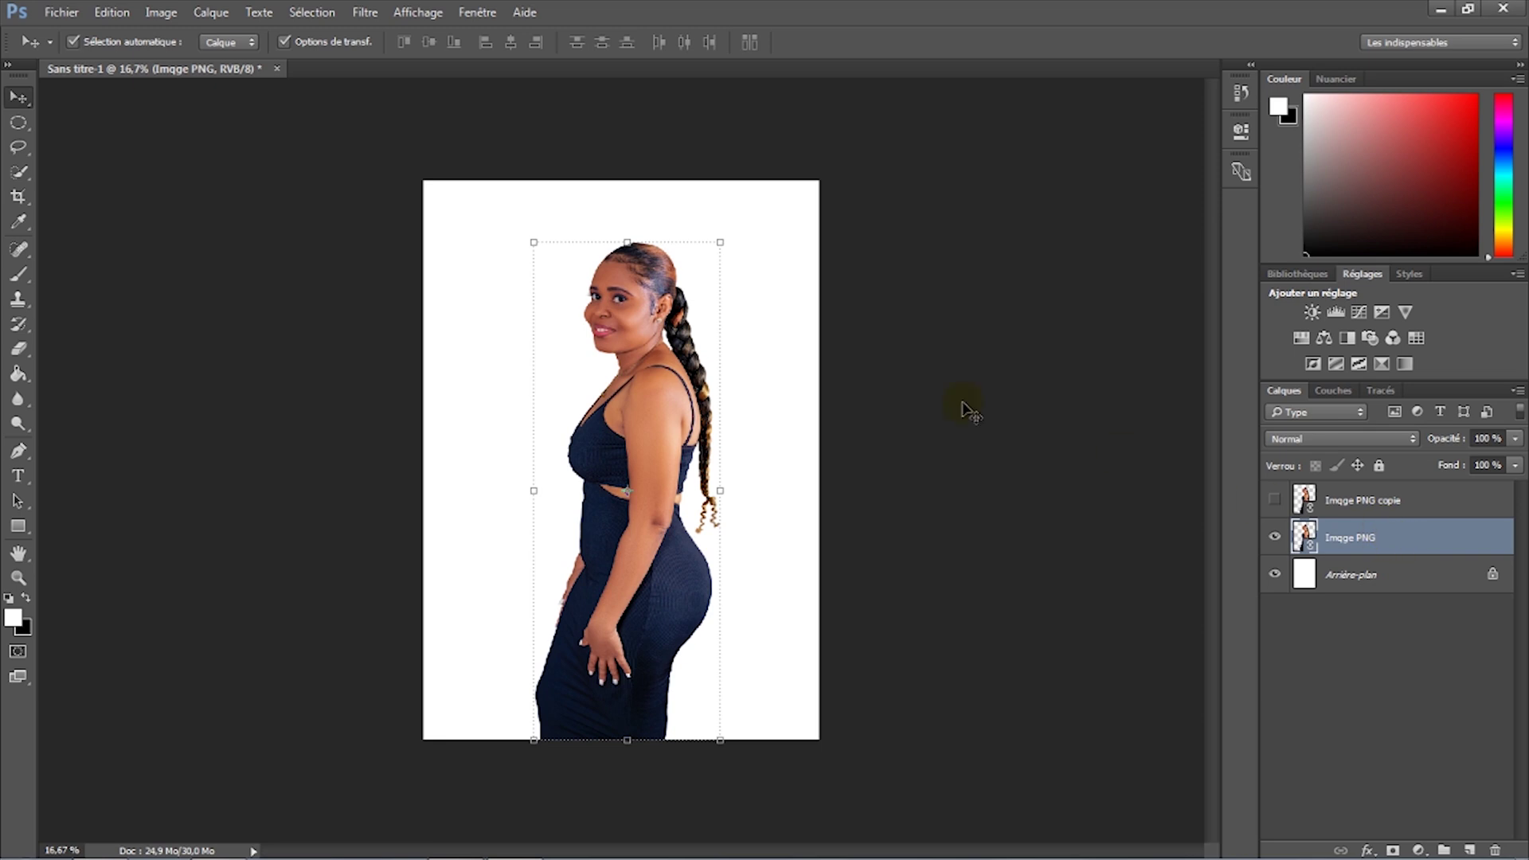
# Step: Apply a black Photo Filter at 100% density to Imqge PNG, turning it grayscale
pyautogui.click(159, 13)
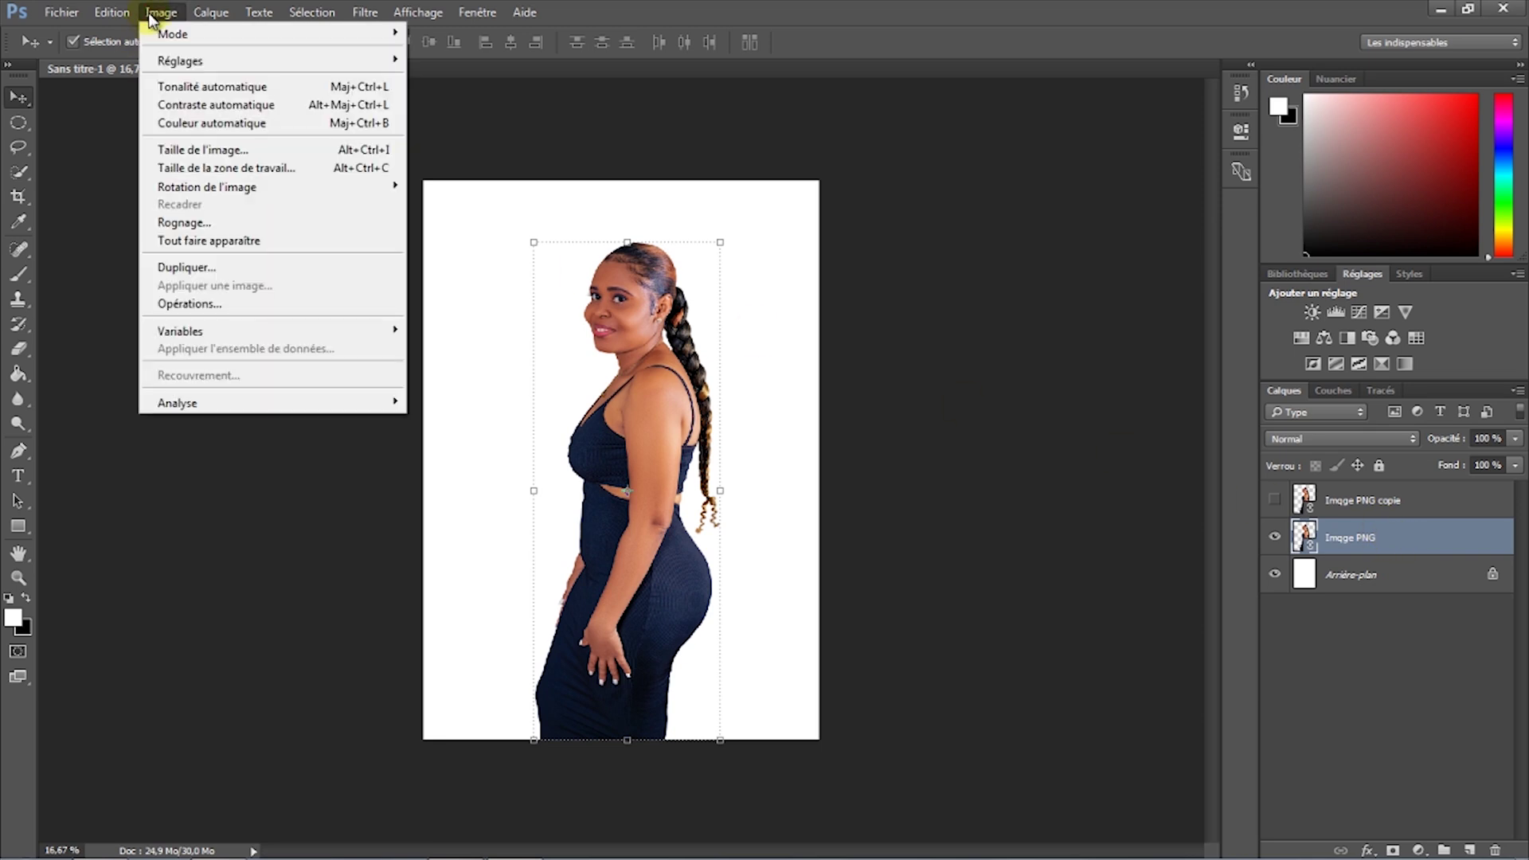
pyautogui.click(175, 62)
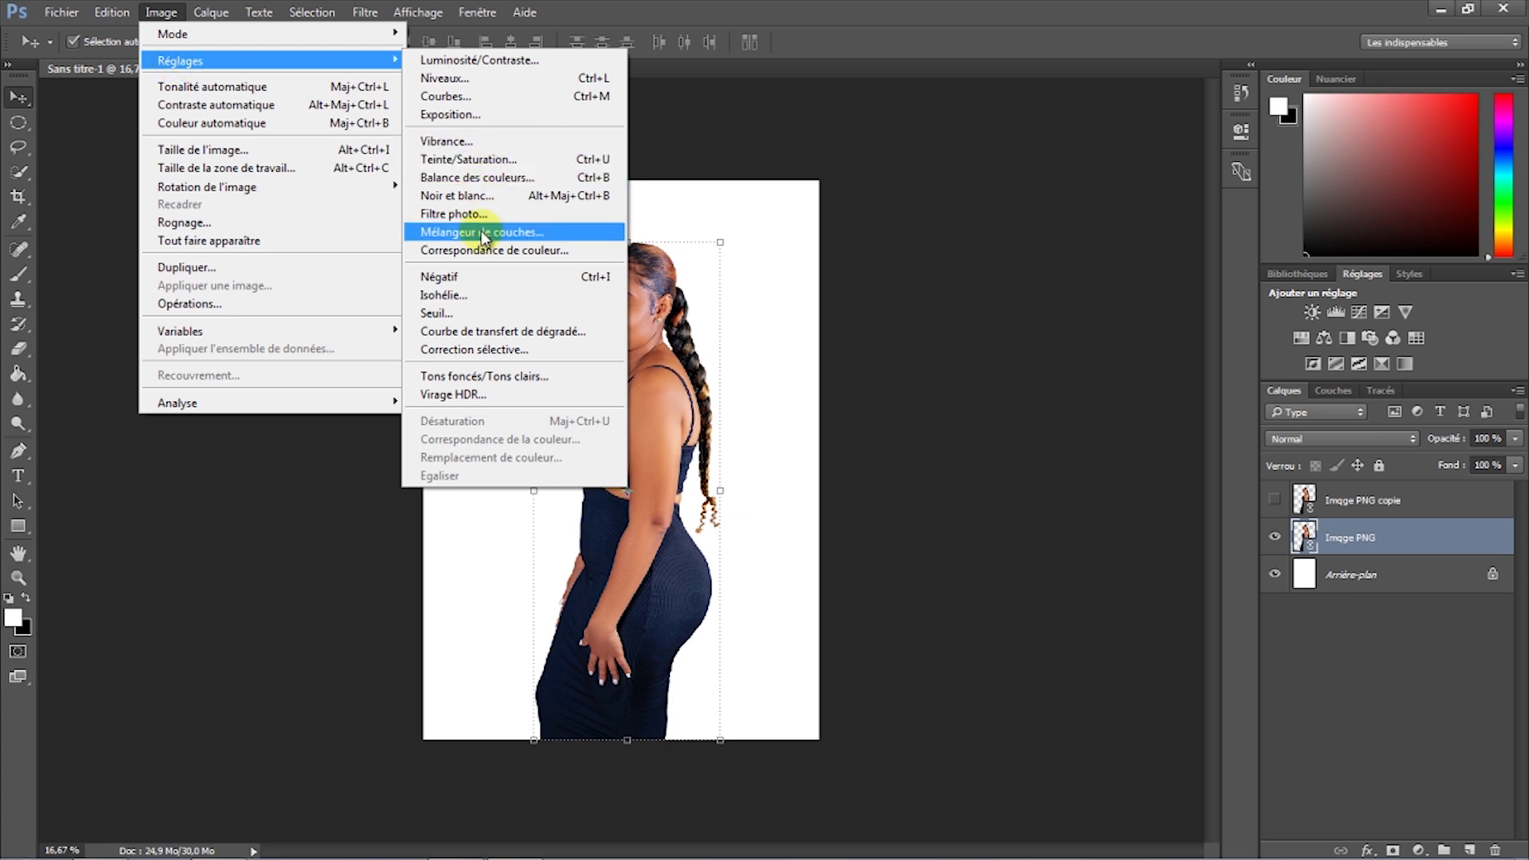
pyautogui.click(454, 214)
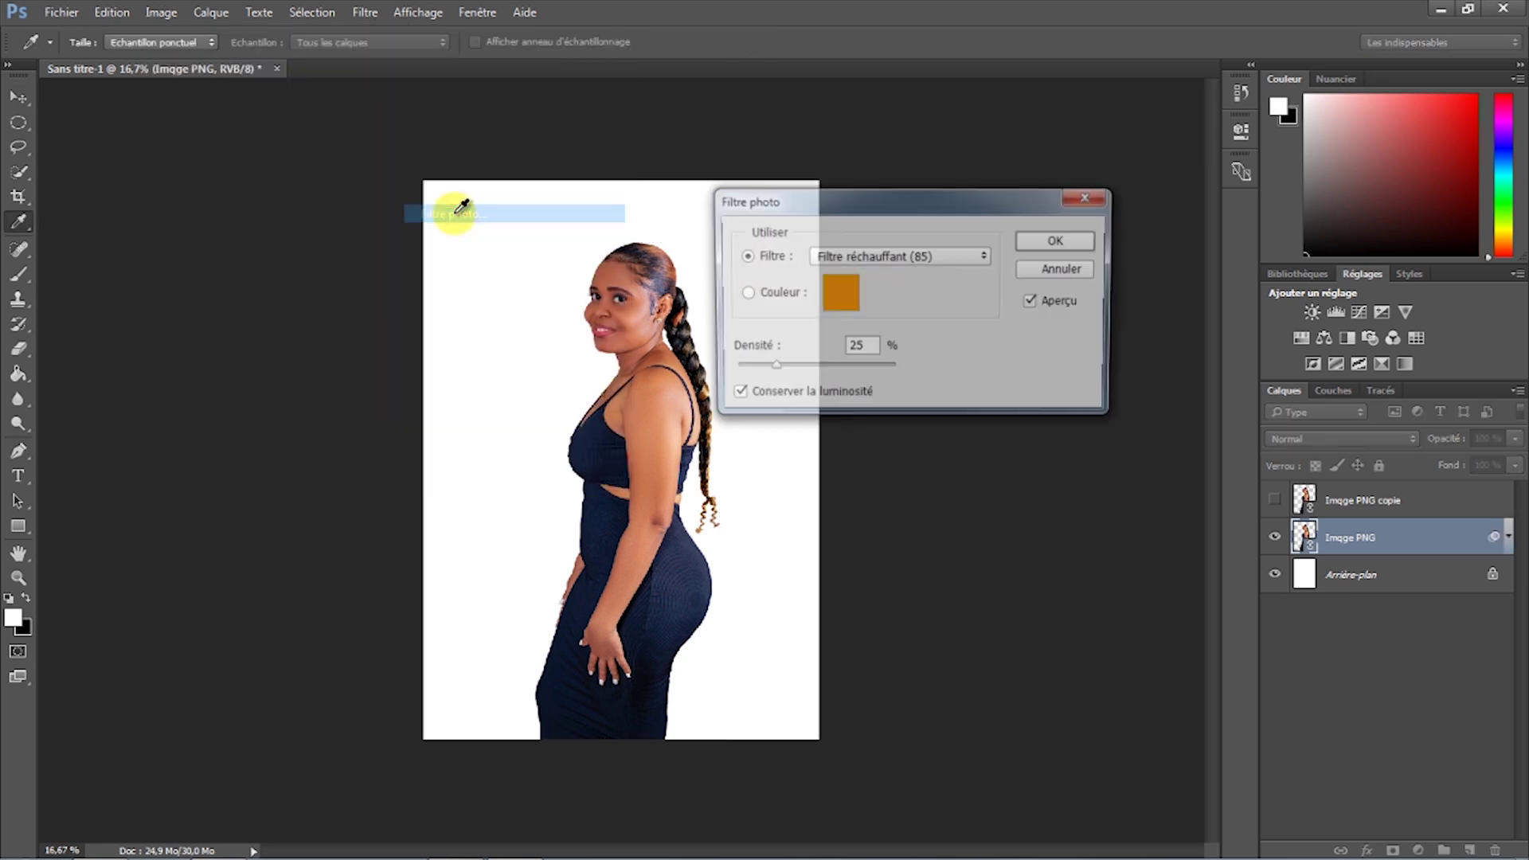
pyautogui.moveTo(832, 208); pyautogui.dragTo(853, 207)
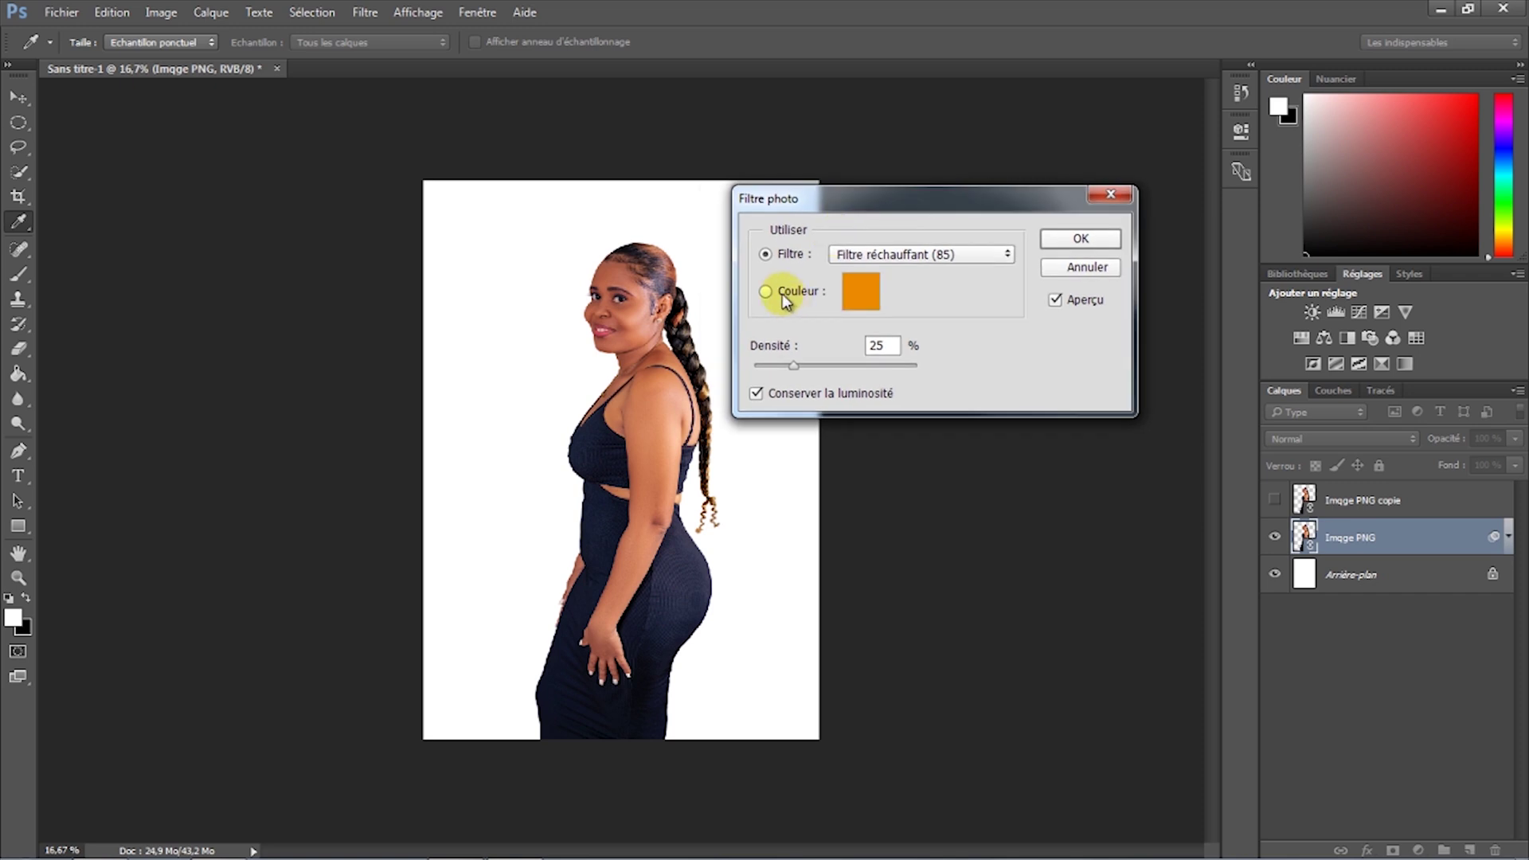
pyautogui.click(867, 301)
pyautogui.moveTo(796, 443); pyautogui.dragTo(744, 484)
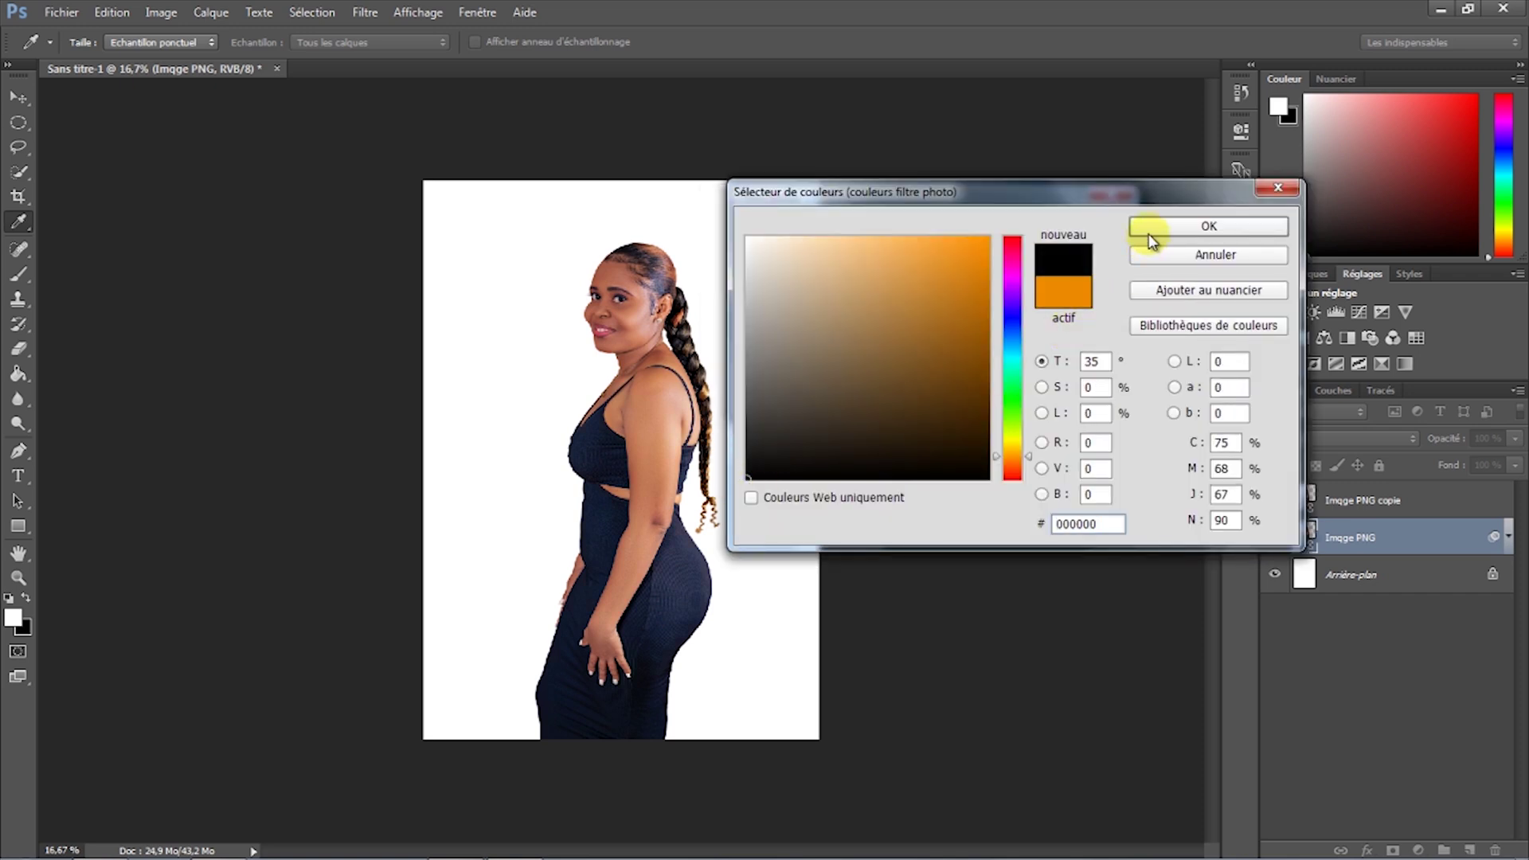
pyautogui.click(1148, 233)
pyautogui.moveTo(791, 365); pyautogui.dragTo(871, 371)
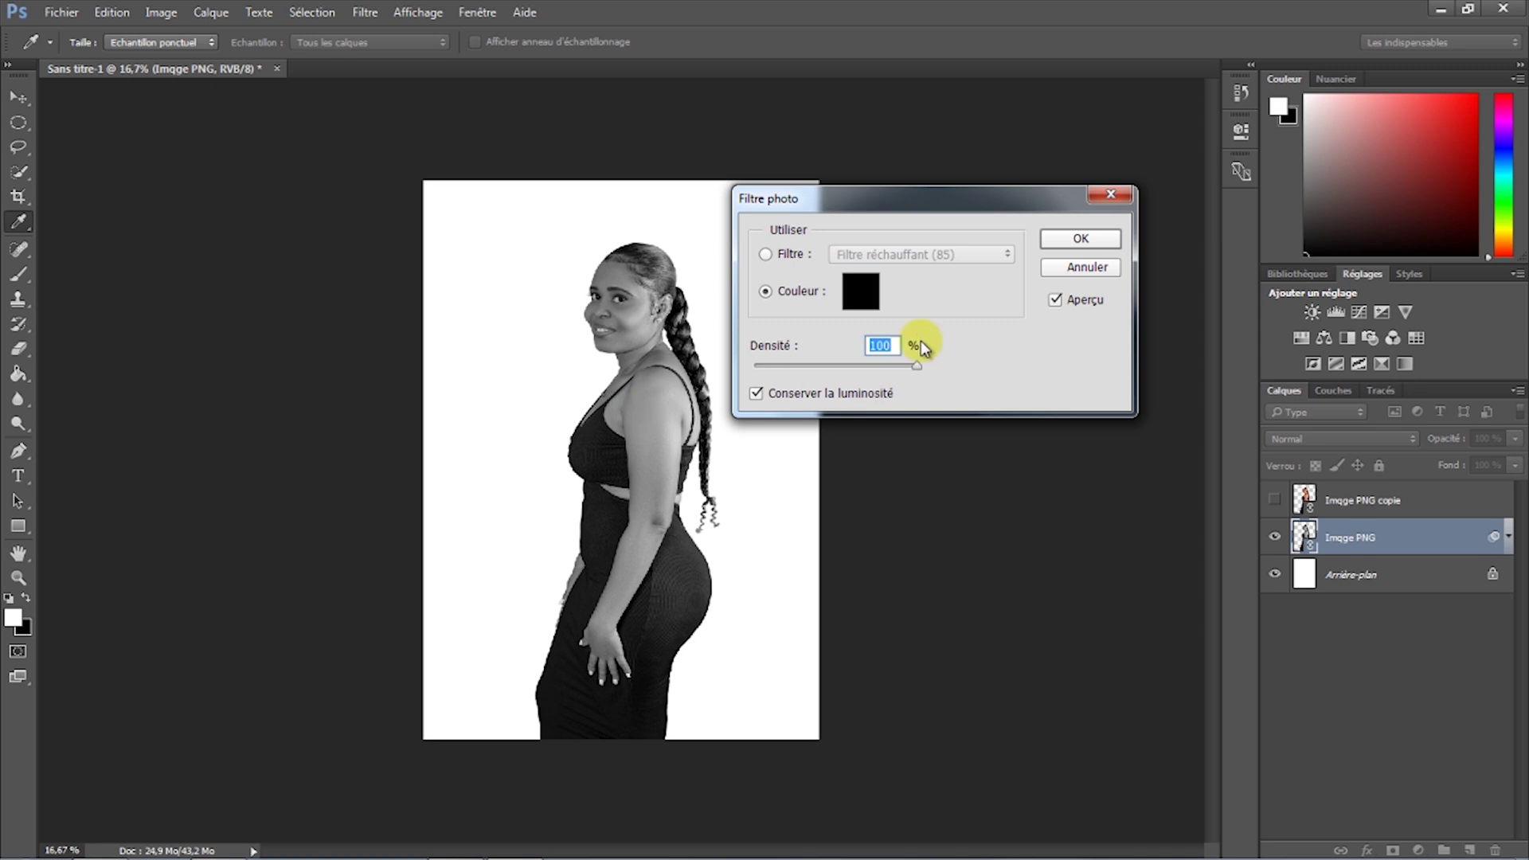
pyautogui.click(1061, 241)
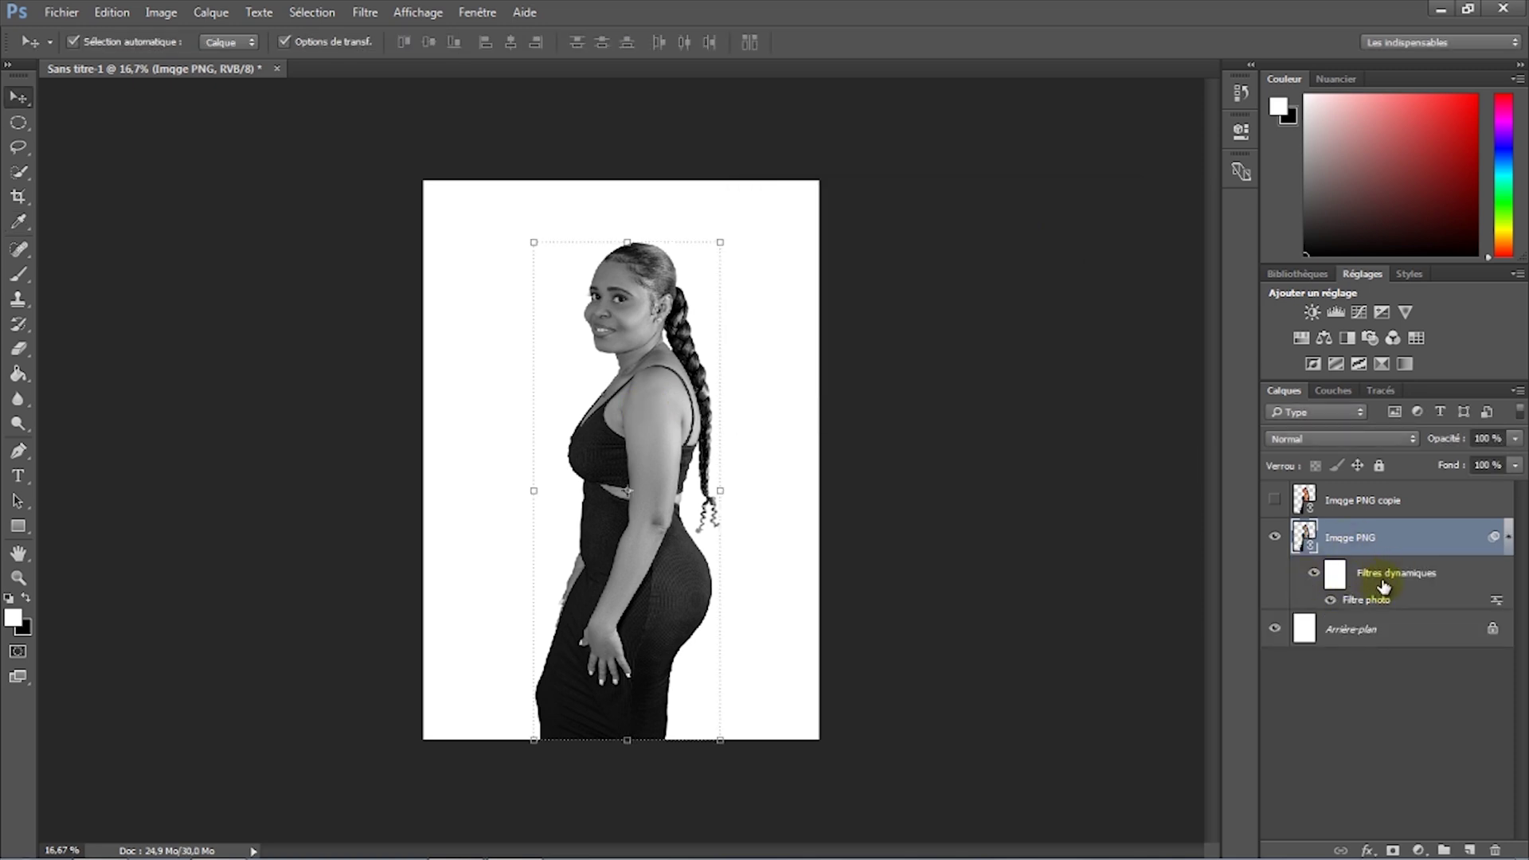
# Step: Toggle the photo filter off and on to compare, then collapse Imqge PNG's smart filters
pyautogui.click(1330, 601)
pyautogui.click(1331, 601)
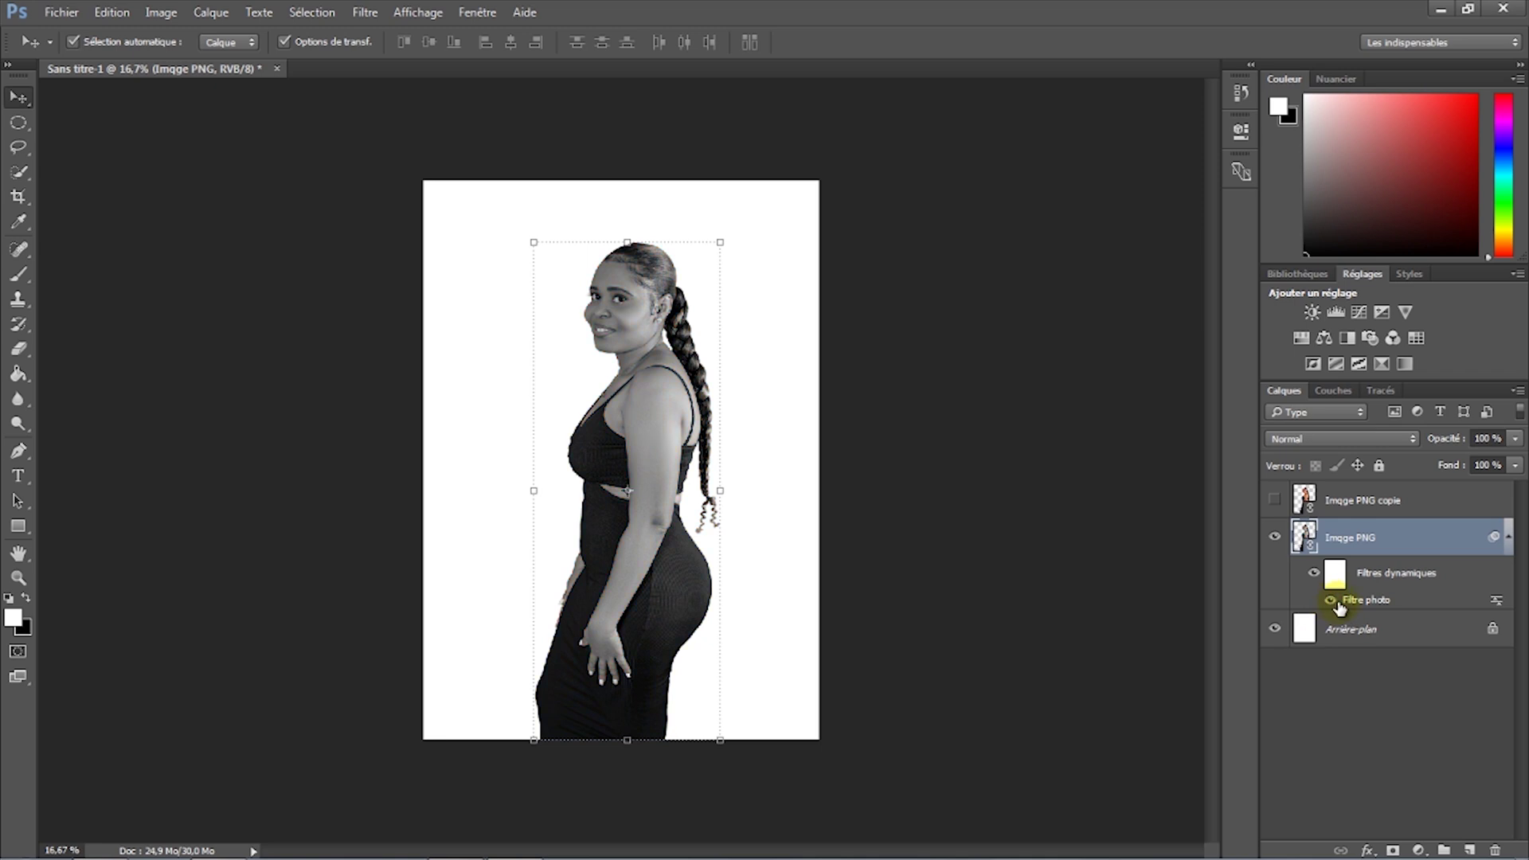
pyautogui.click(1508, 536)
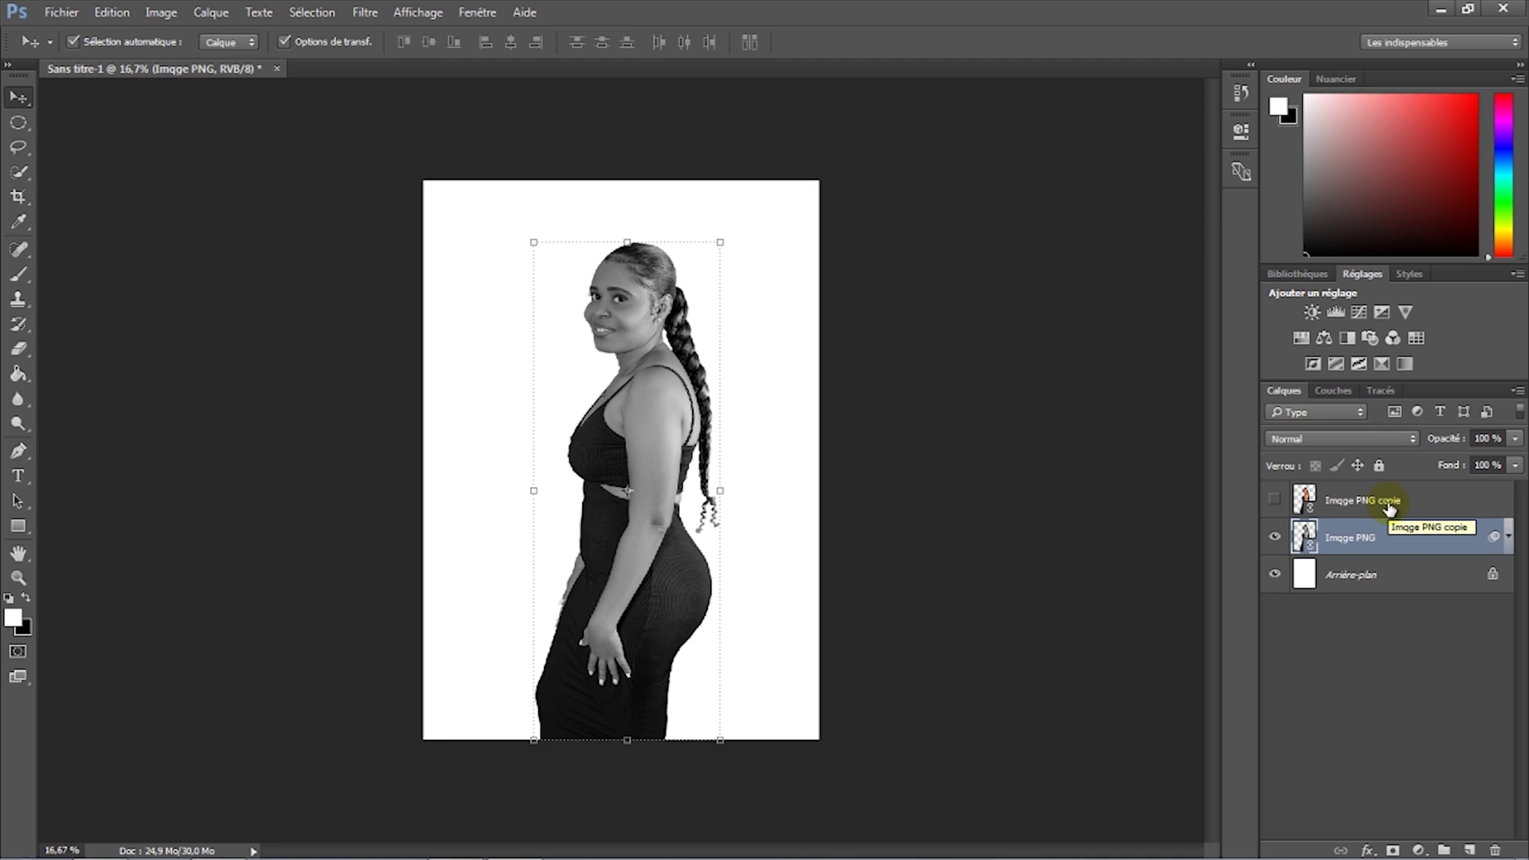
# Step: Show and select Imqge PNG copie, add a white layer mask, and set black as foreground
pyautogui.click(1275, 500)
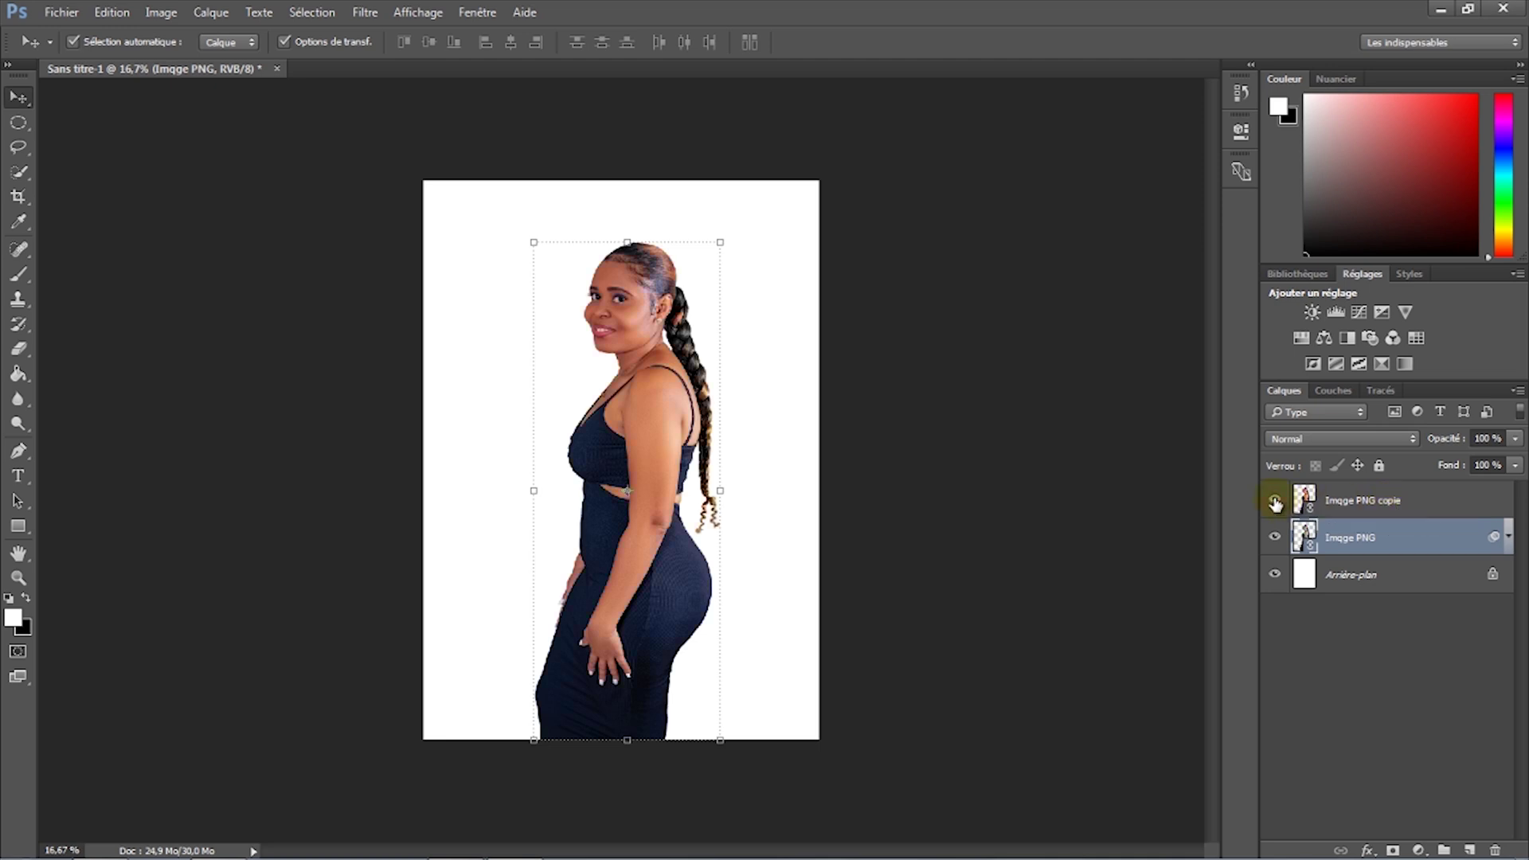
pyautogui.click(1427, 502)
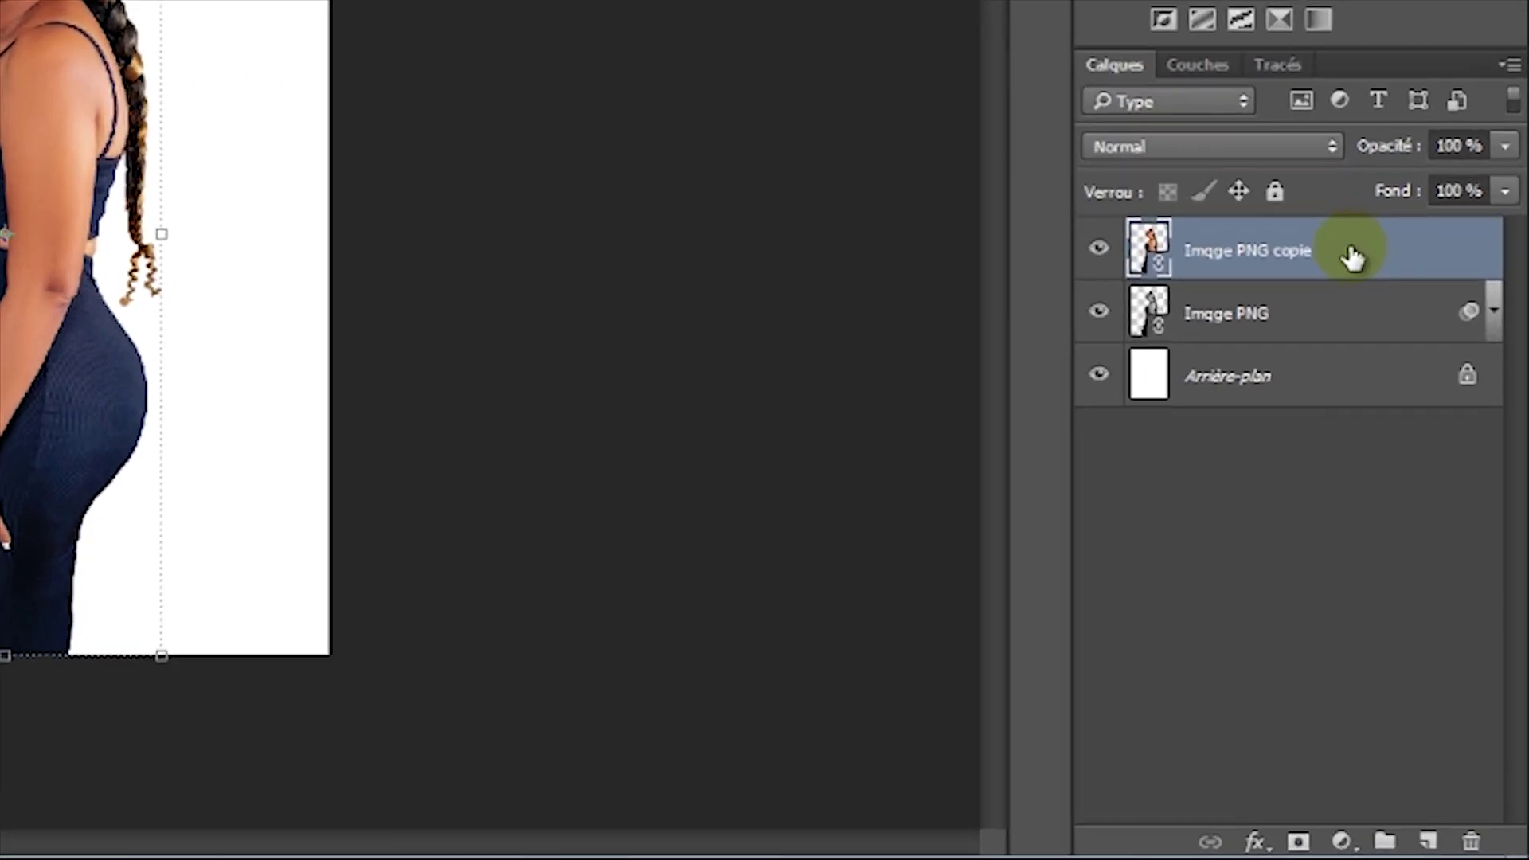
pyautogui.click(1298, 840)
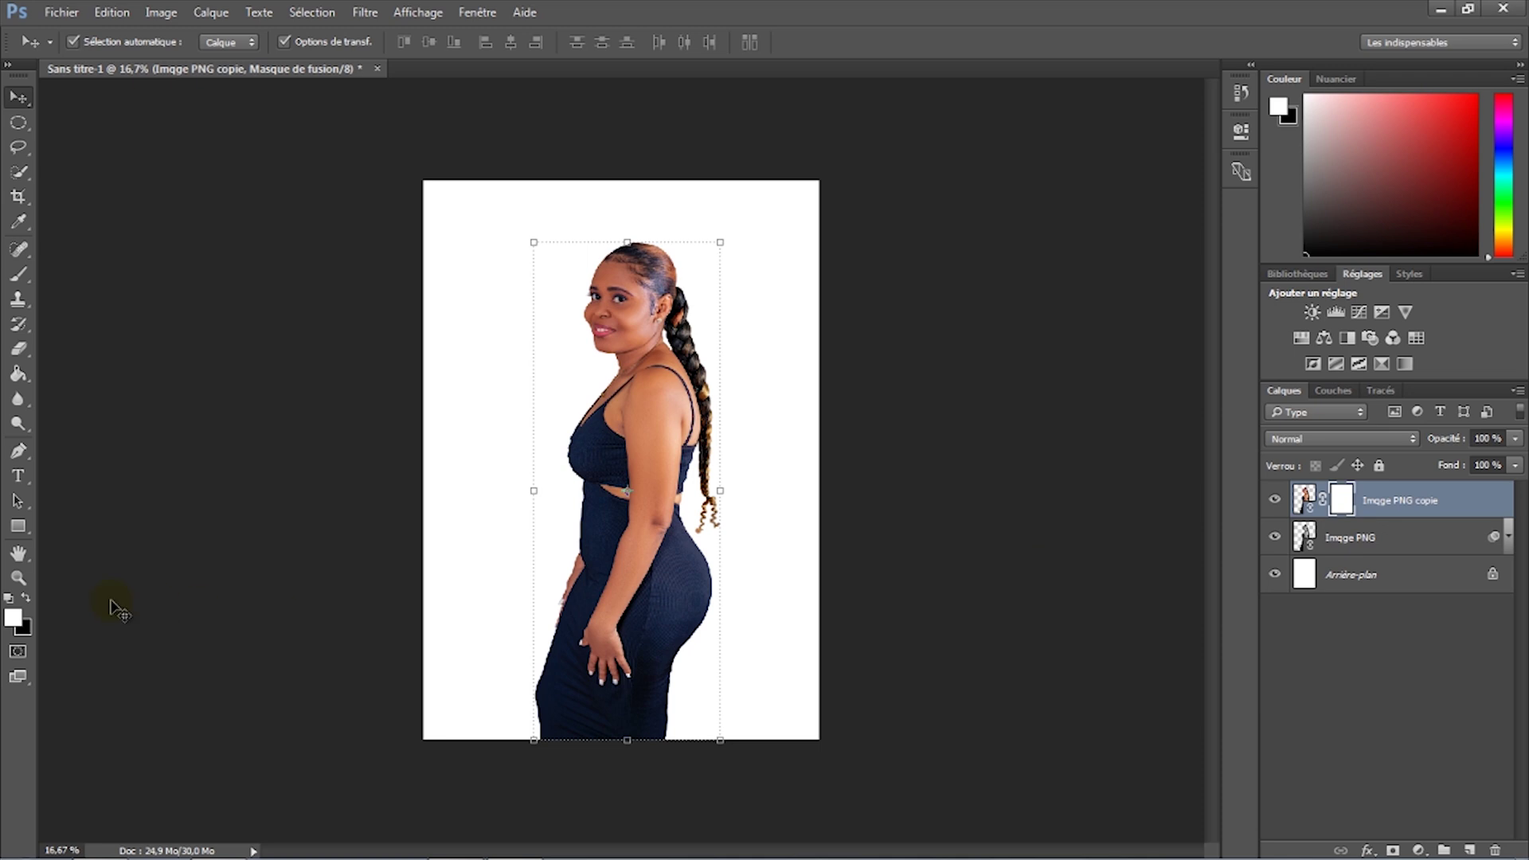
pyautogui.click(26, 599)
pyautogui.click(26, 599)
# Step: Select the Gradient tool and target the copy layer's mask thumbnail
pyautogui.click(18, 375)
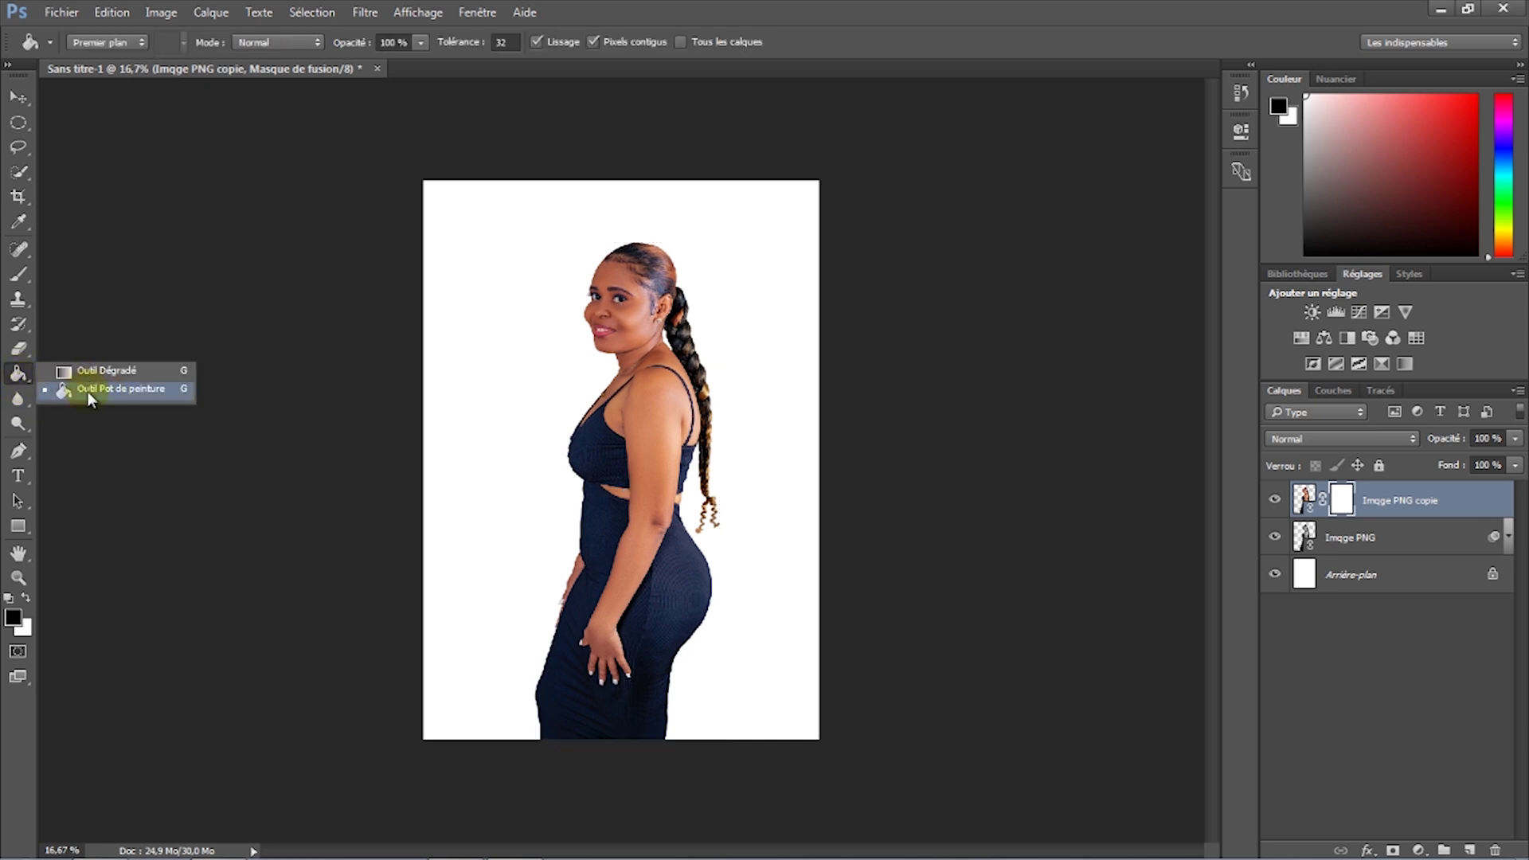
pyautogui.click(88, 369)
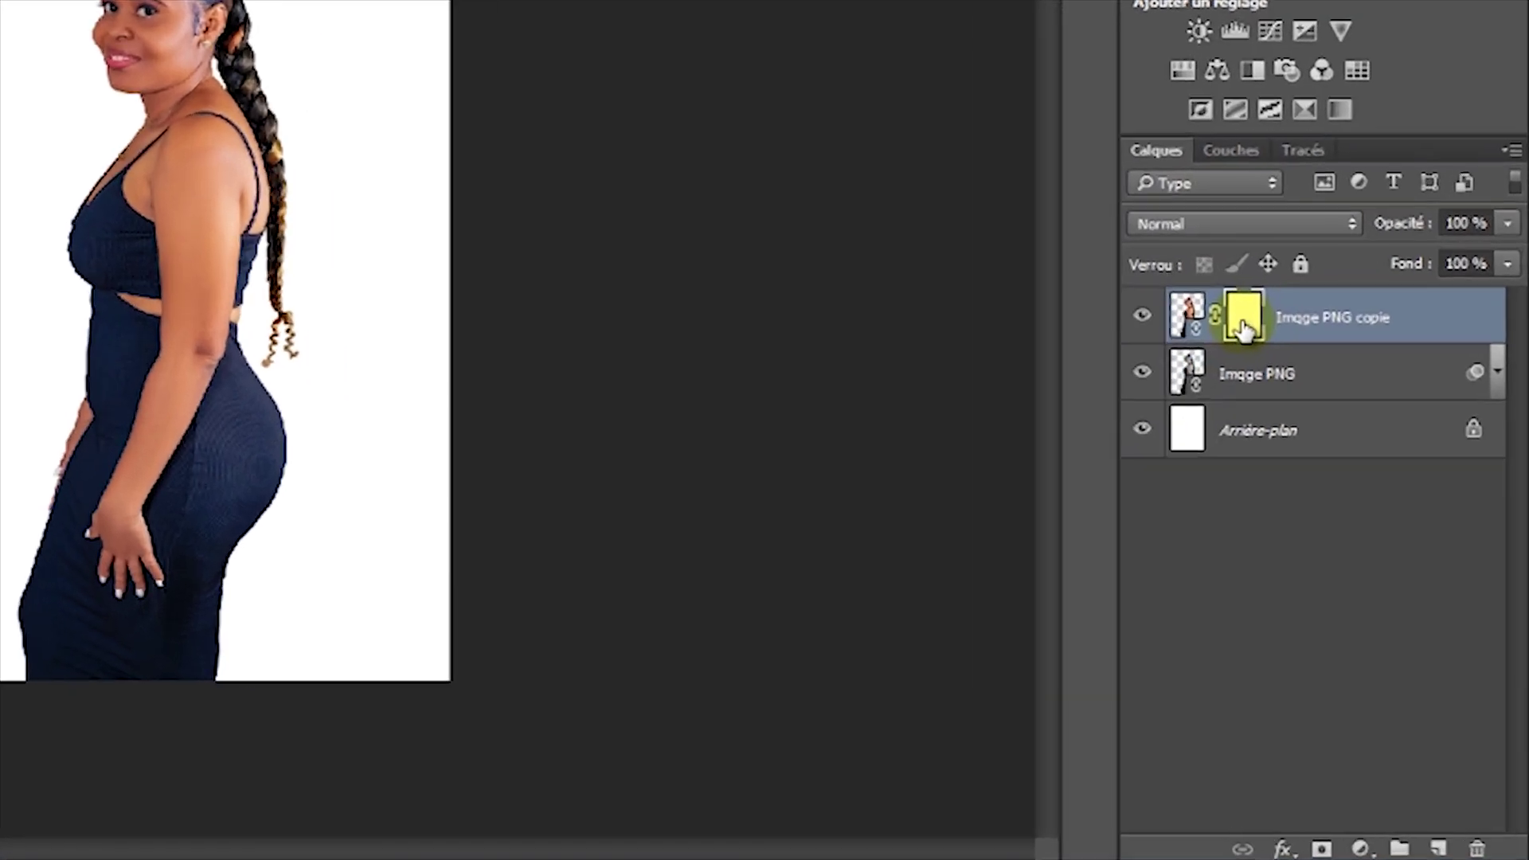
pyautogui.click(1192, 312)
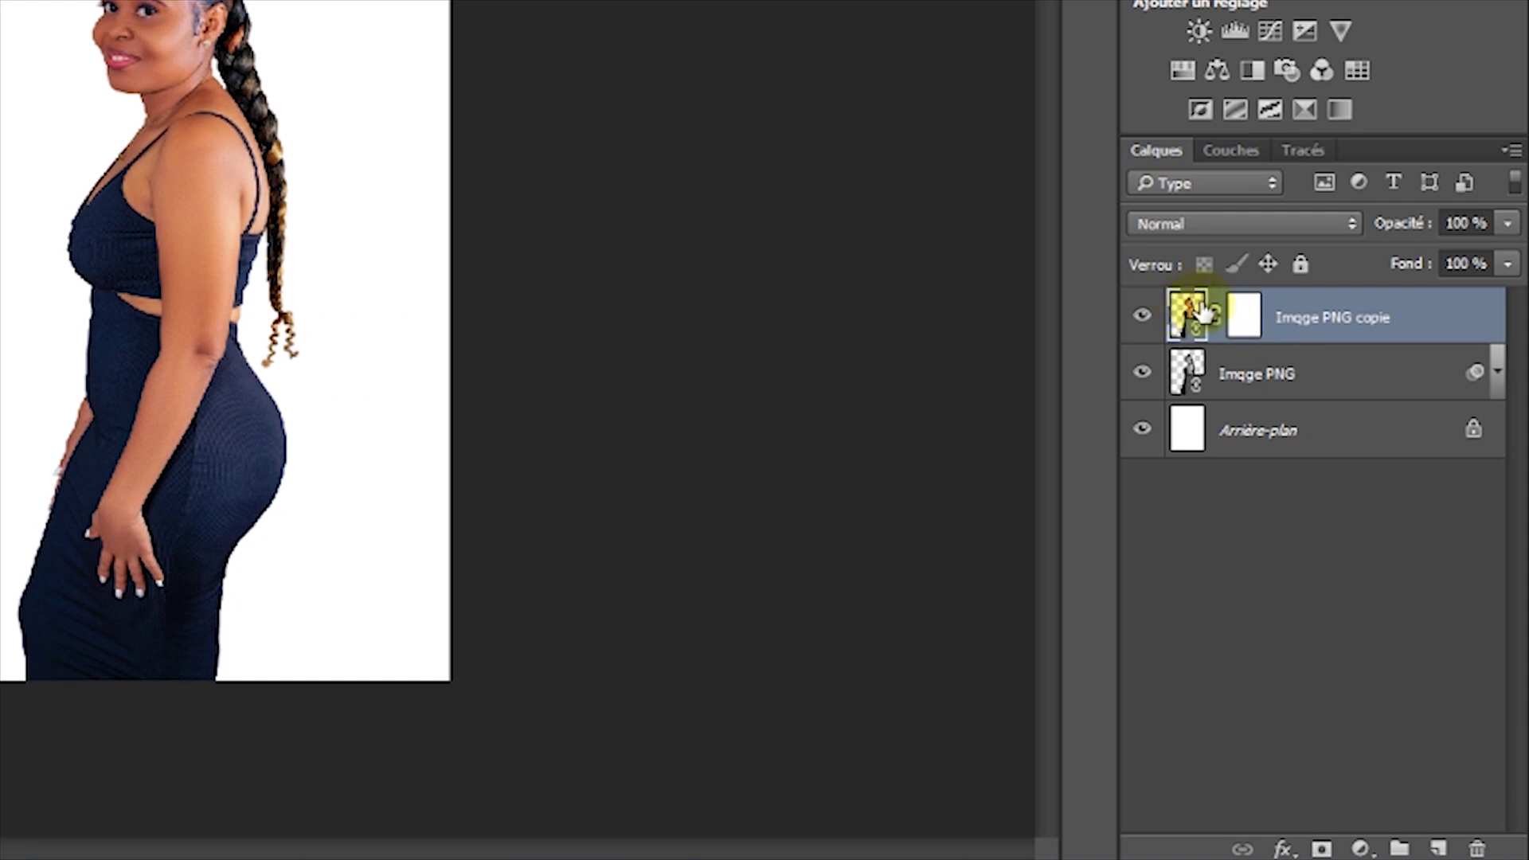
pyautogui.click(1241, 315)
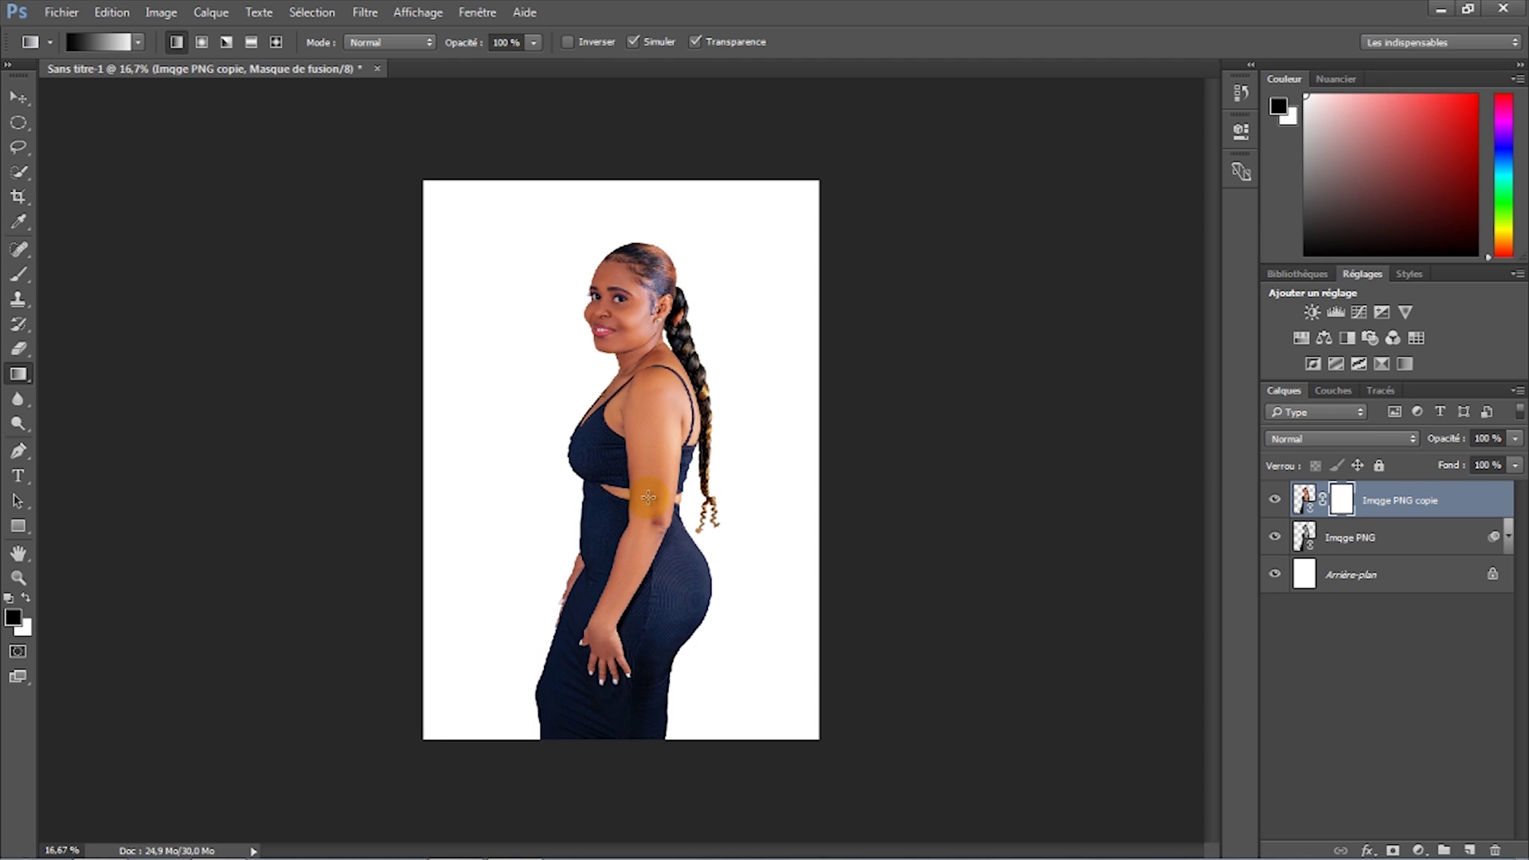
# Step: Draw a vertical mask gradient from lower arm to shoulder, then hide the grayscale Imqge PNG
pyautogui.moveTo(649, 497); pyautogui.dragTo(674, 352)
pyautogui.press('shift')
pyautogui.moveTo(674, 351); pyautogui.dragTo(675, 351)
pyautogui.click(1275, 539)
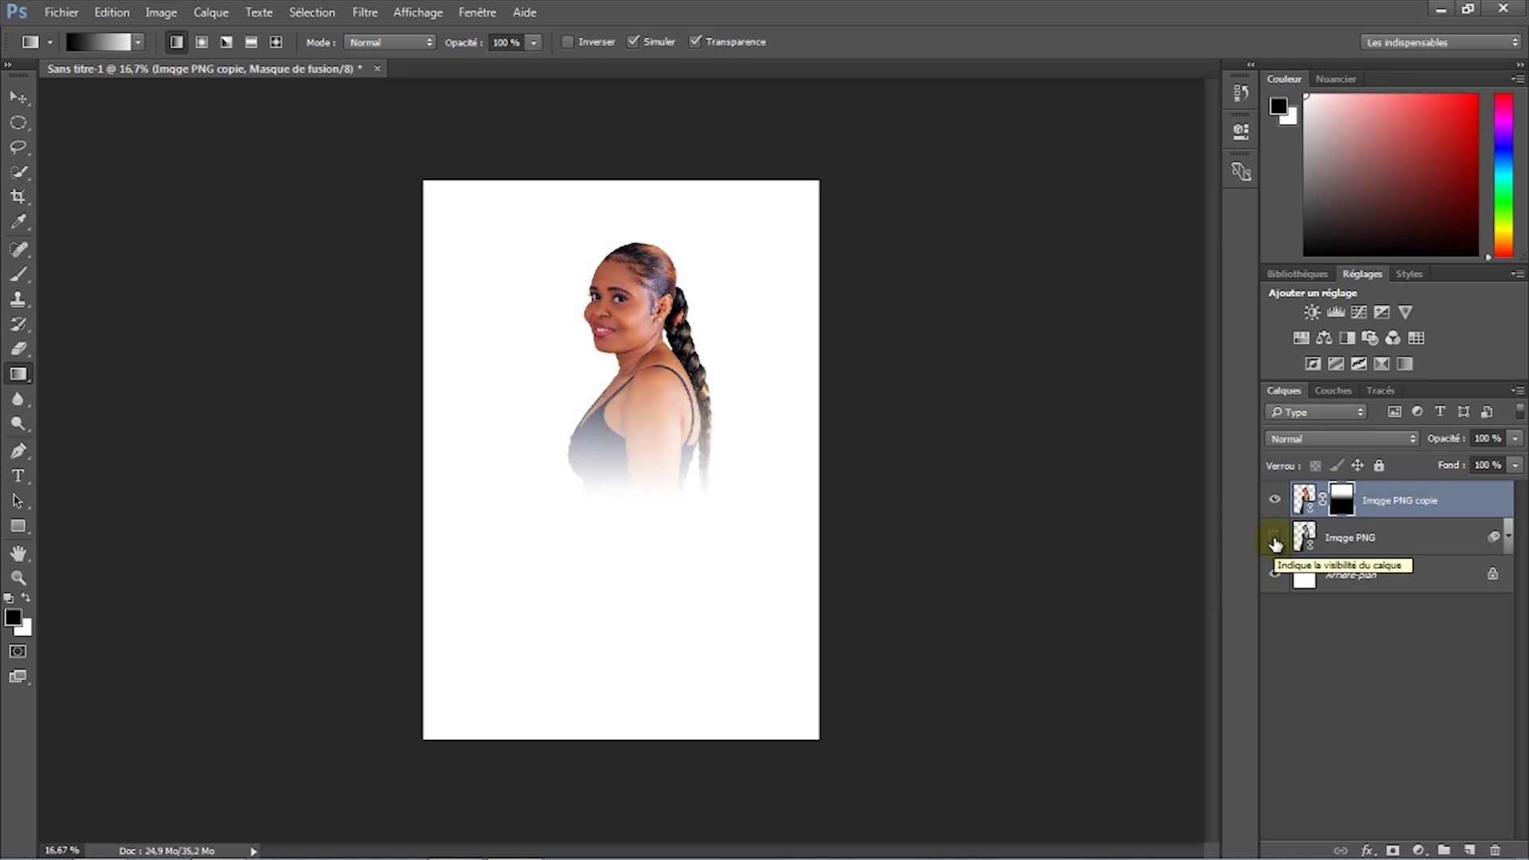
# Step: Show Imqge PNG again and invert the copy's mask in the Masks properties, comparing versions
pyautogui.click(1275, 538)
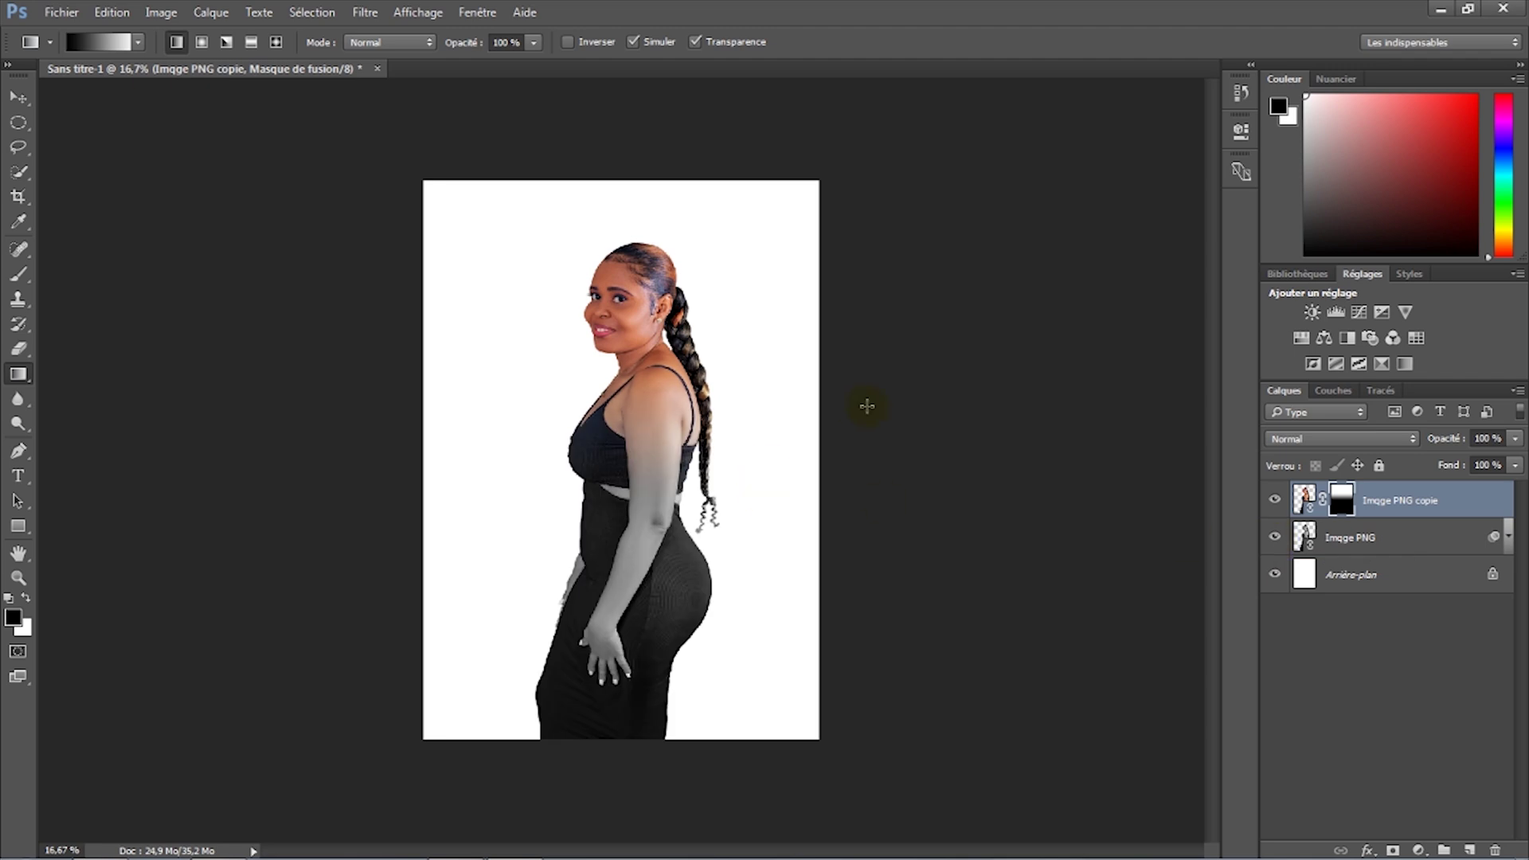
pyautogui.moveTo(757, 355); pyautogui.dragTo(721, 409)
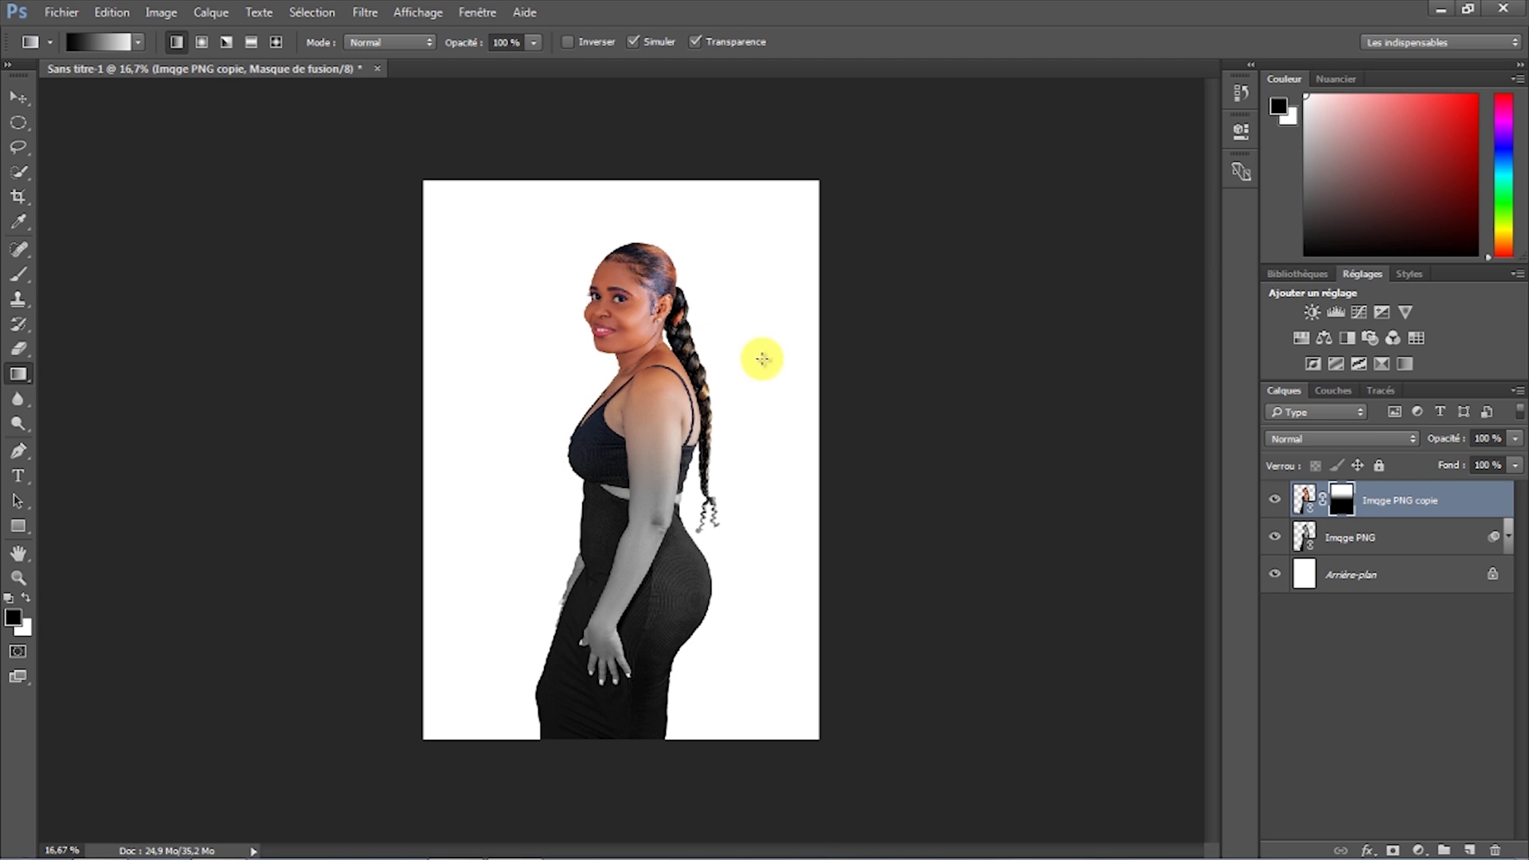
pyautogui.click(1343, 508)
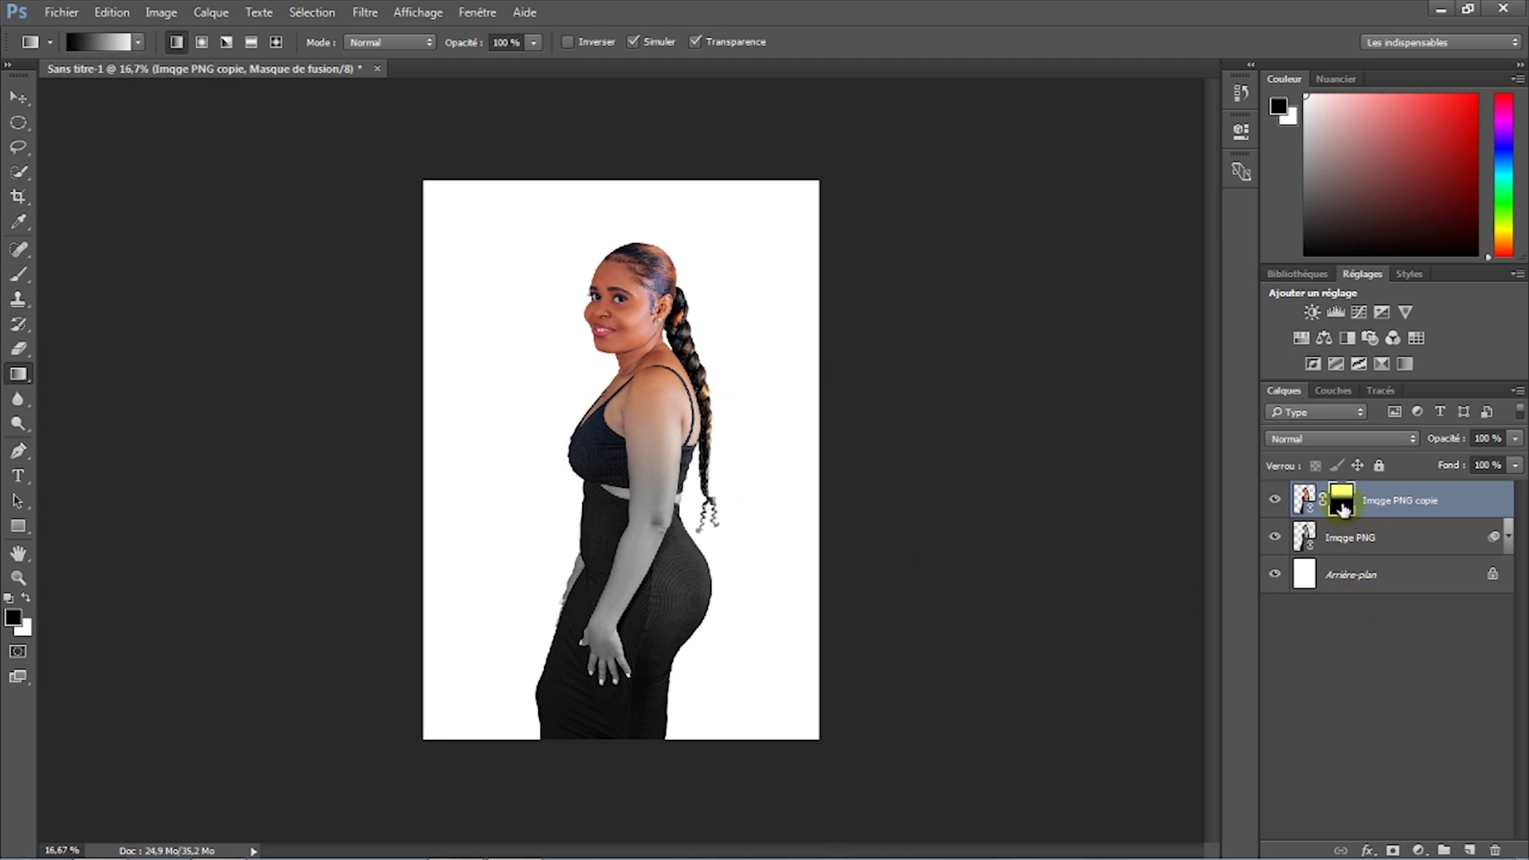
pyautogui.doubleClick(1342, 508)
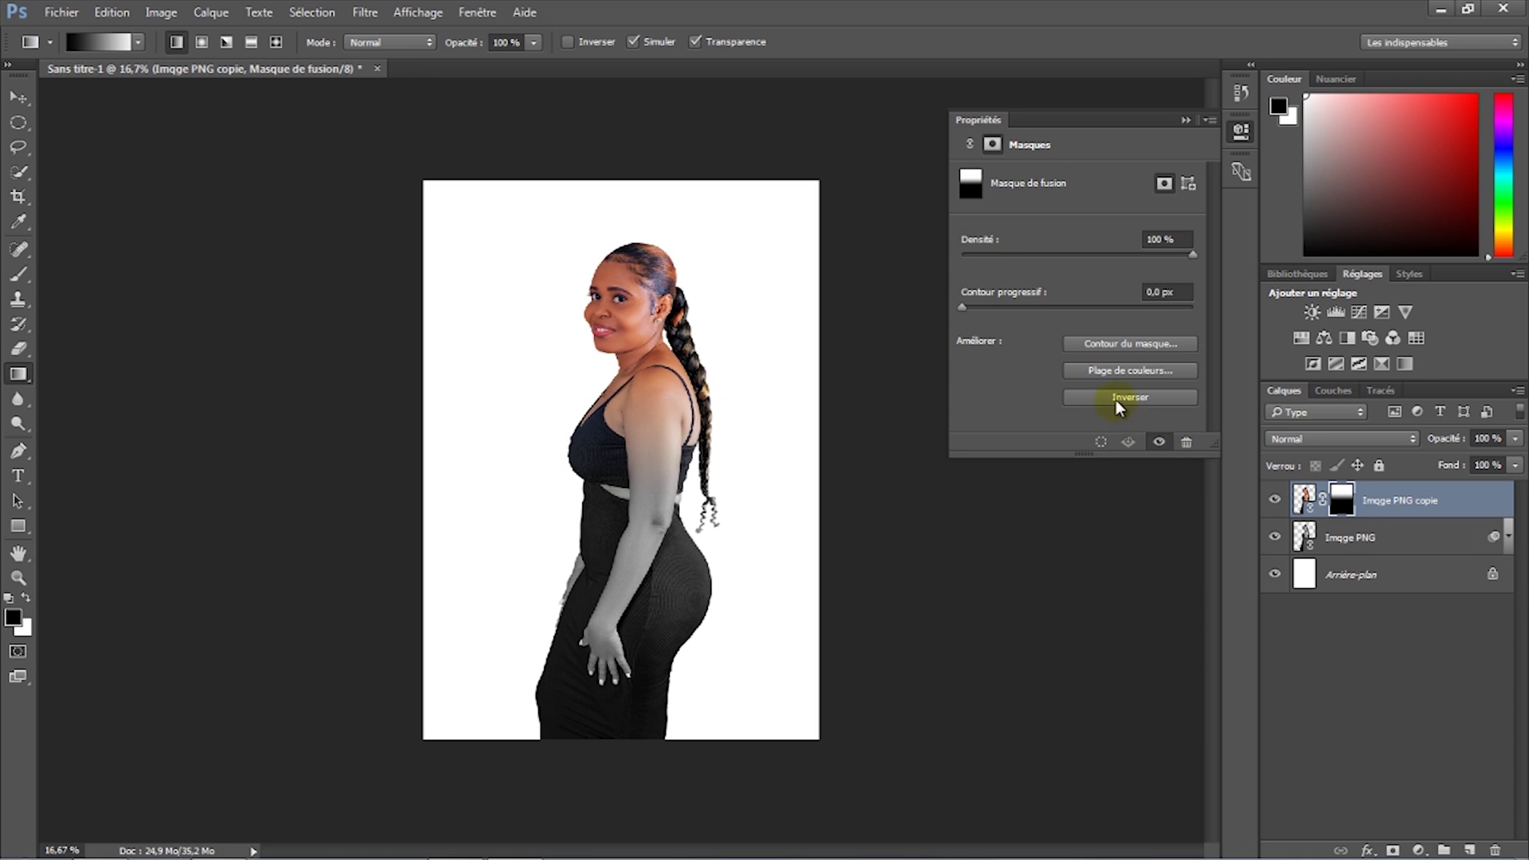
pyautogui.click(1116, 398)
pyautogui.click(1116, 398)
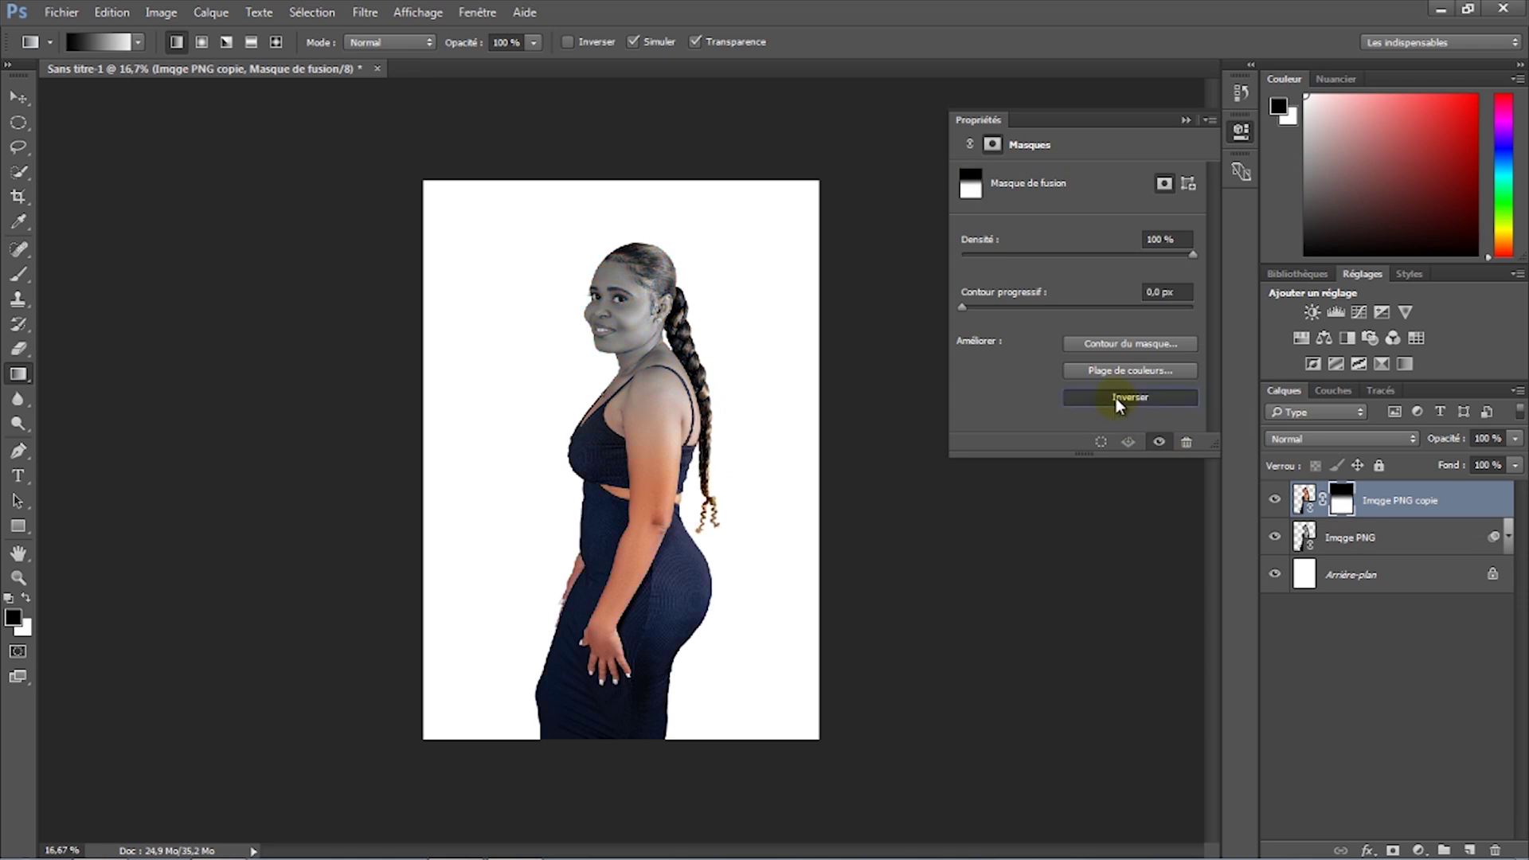
pyautogui.click(1116, 398)
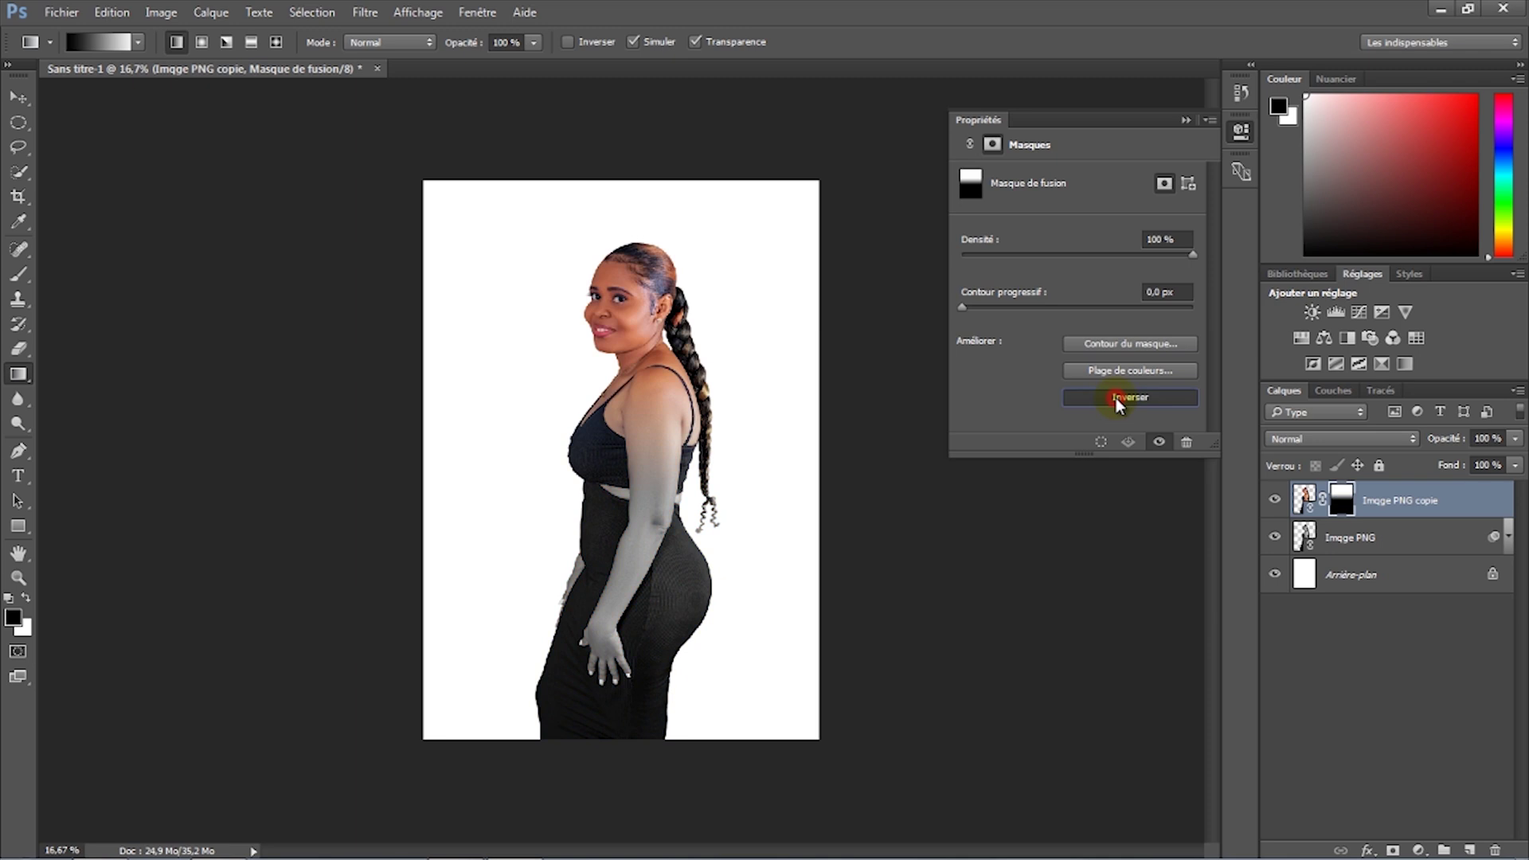
# Step: Hide the grayscale layer, reopen the mask properties, and toggle Inverser twice to compare
pyautogui.click(1275, 539)
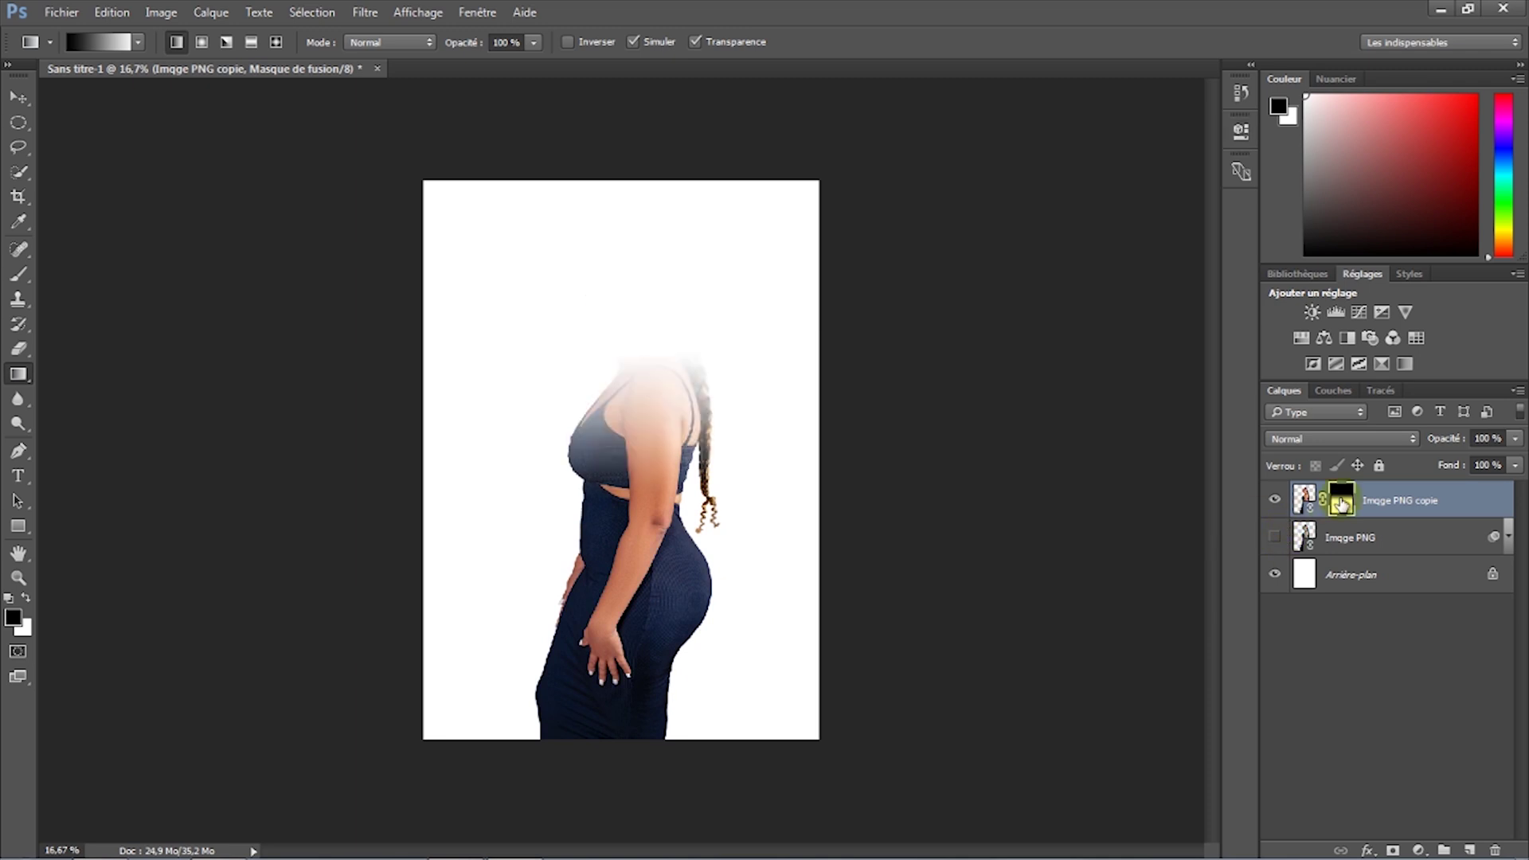
pyautogui.doubleClick(1341, 501)
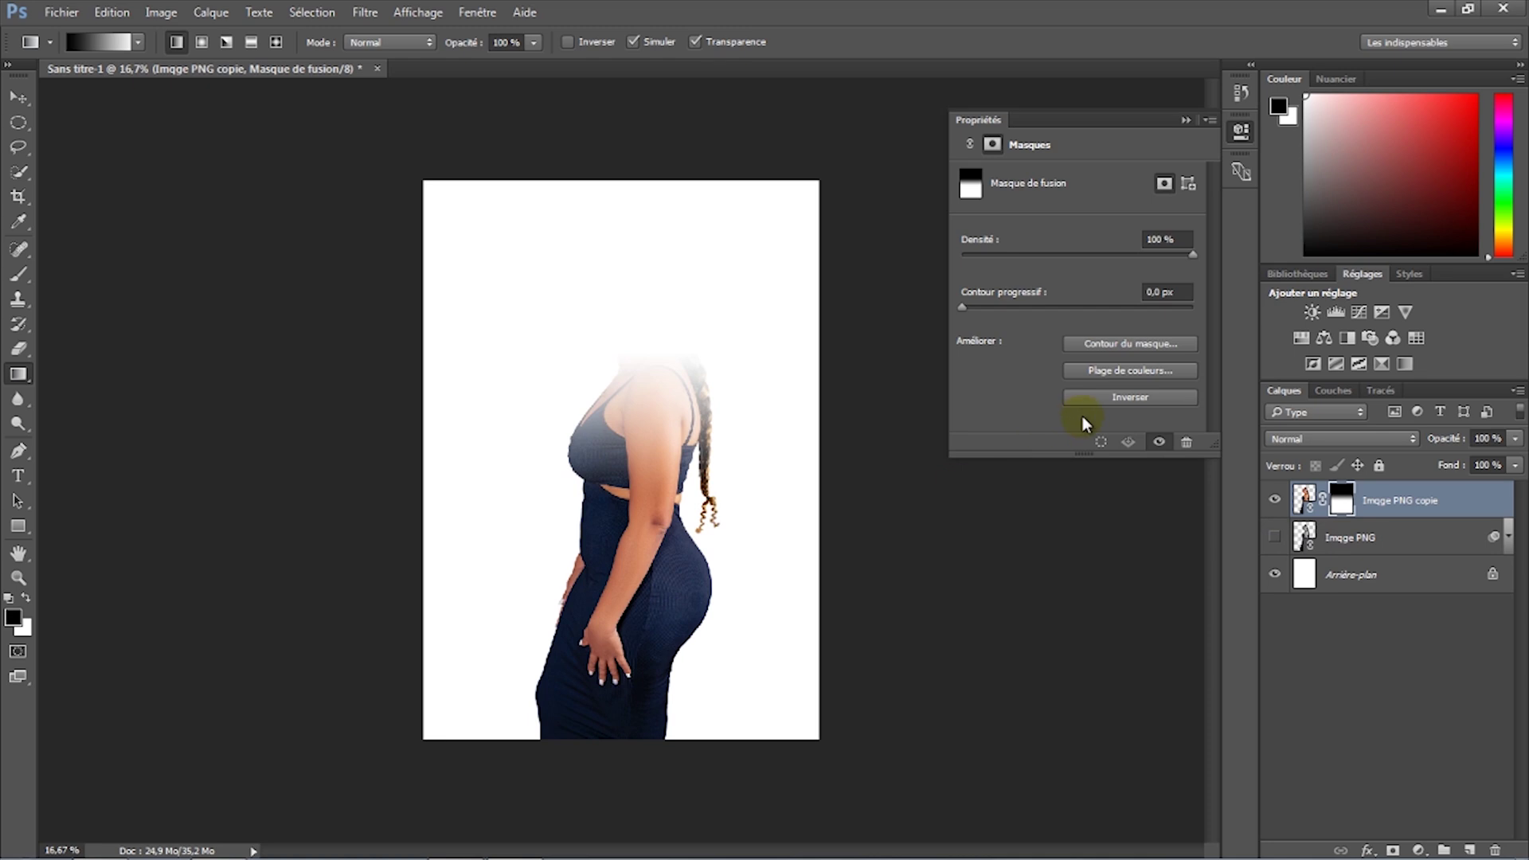
pyautogui.click(1112, 398)
pyautogui.click(1111, 398)
# Step: Toggle the mask off and on, invert it to keep the head coloured, and show Imqge PNG
pyautogui.click(1160, 442)
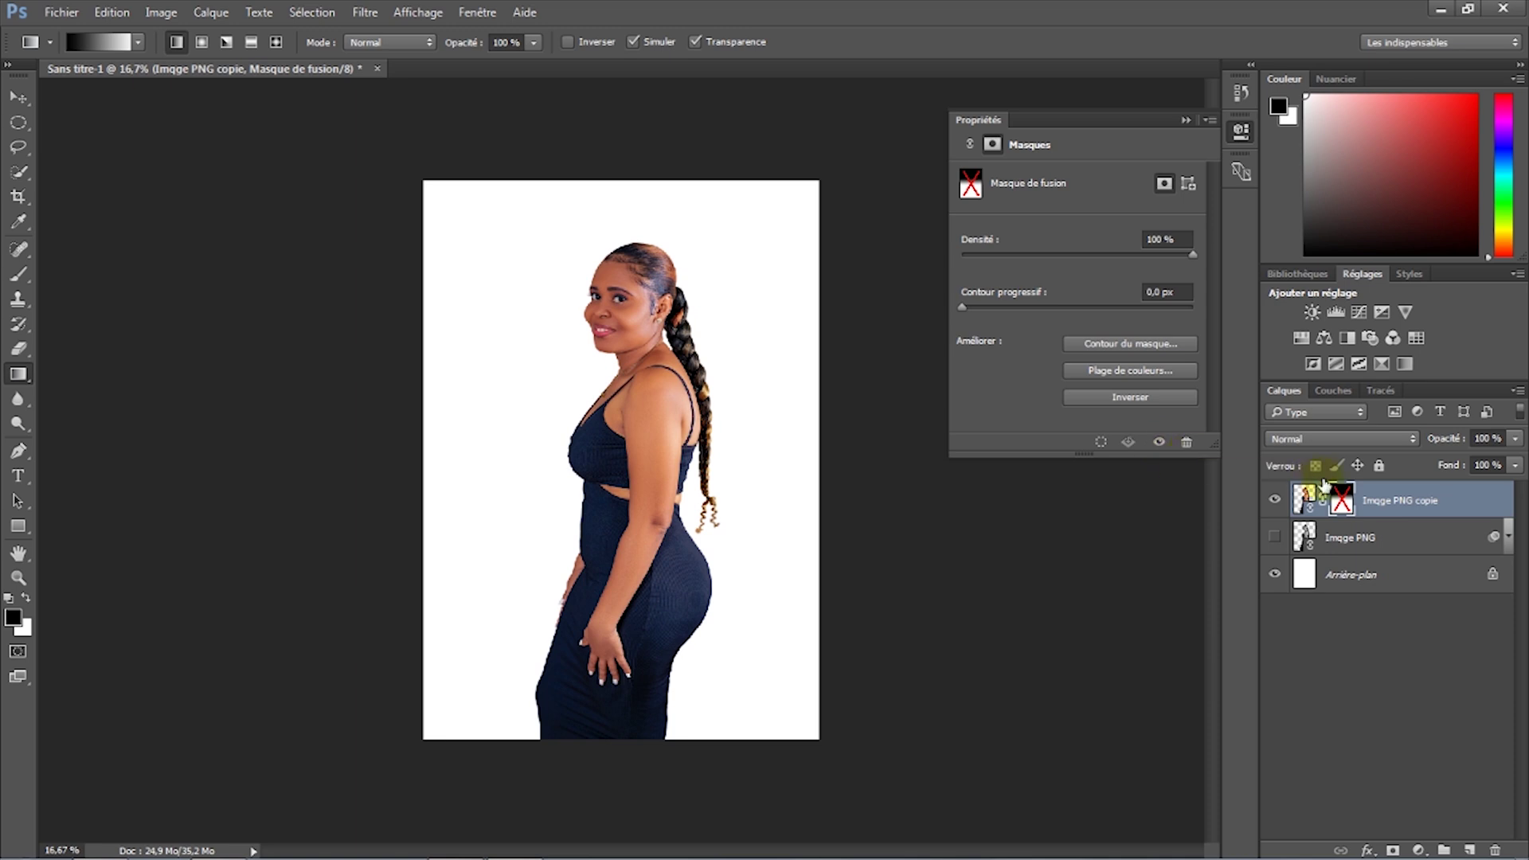
pyautogui.click(1159, 443)
pyautogui.click(1160, 443)
pyautogui.click(1160, 443)
pyautogui.click(1124, 399)
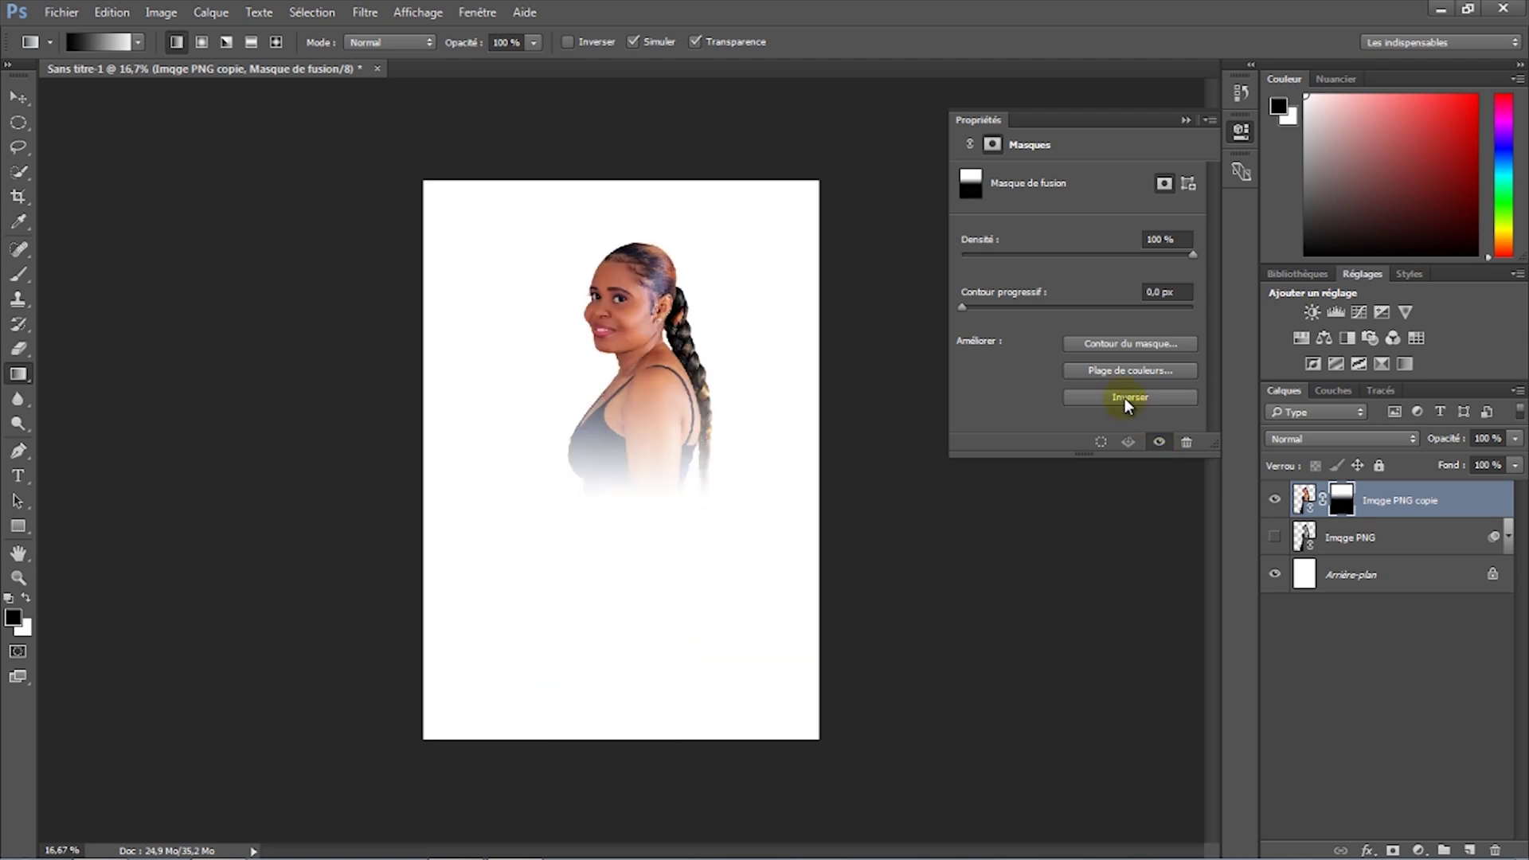
pyautogui.click(1275, 538)
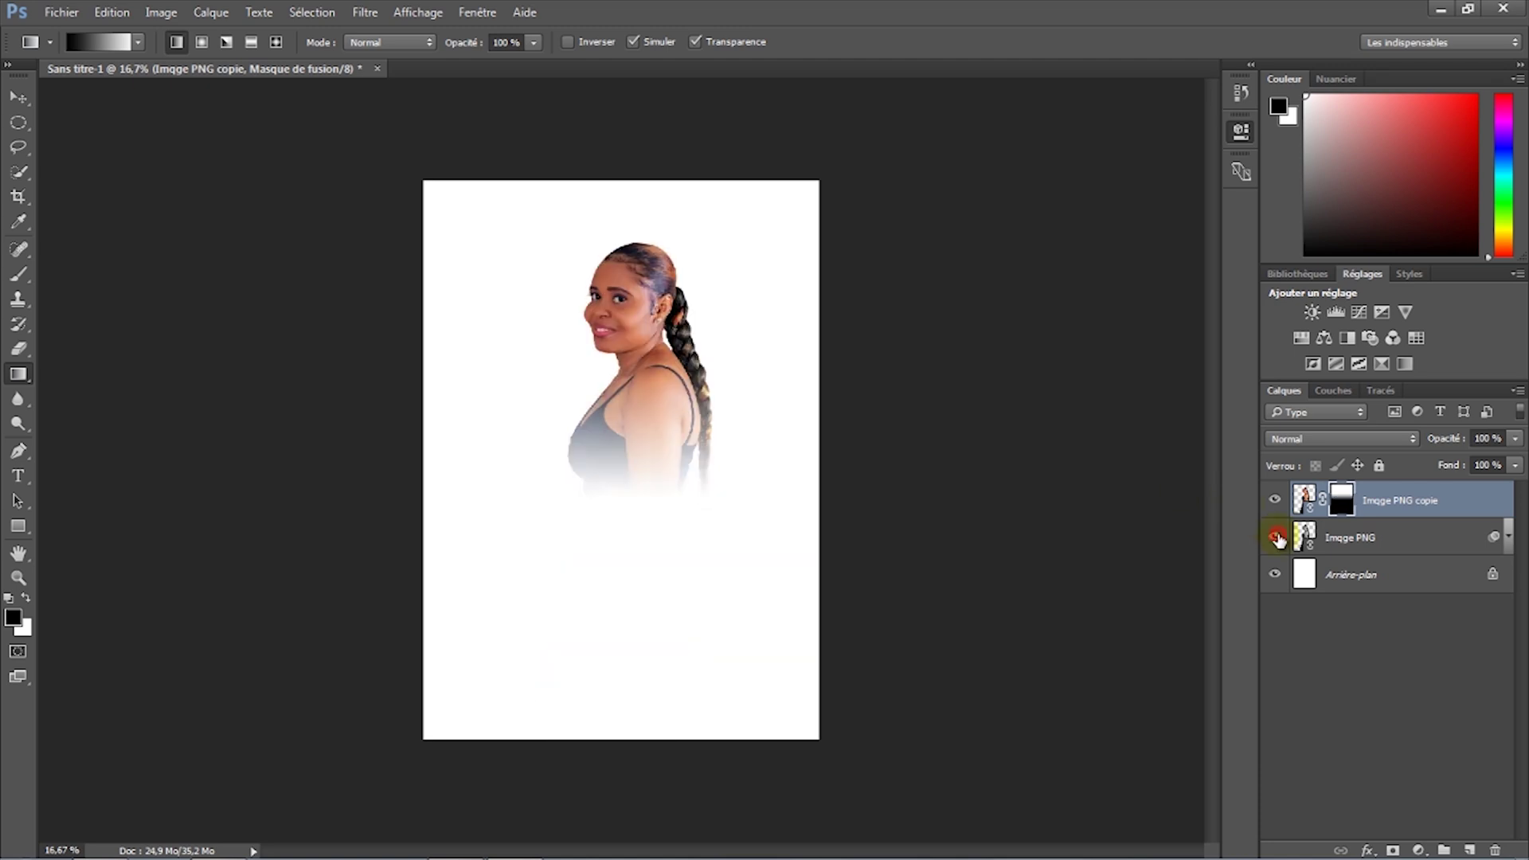